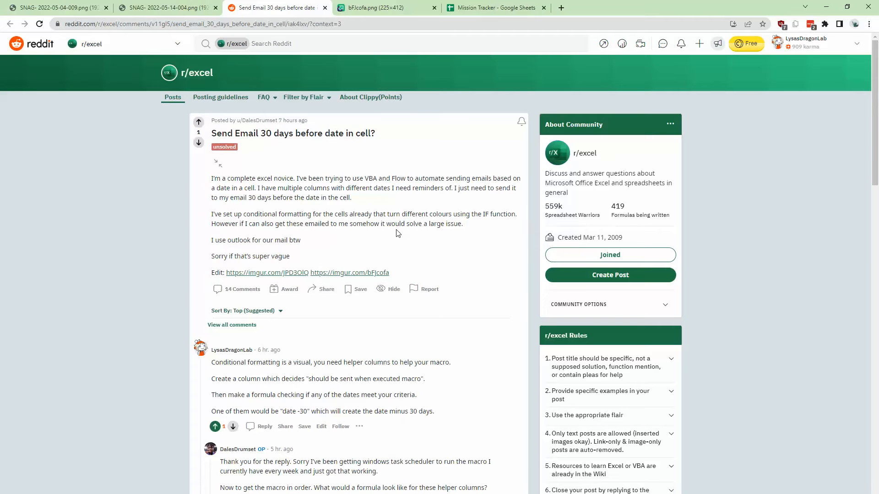
Review the Reddit question about sending an email 30 days before a cell's date, along with its sample image and replies
click(375, 7)
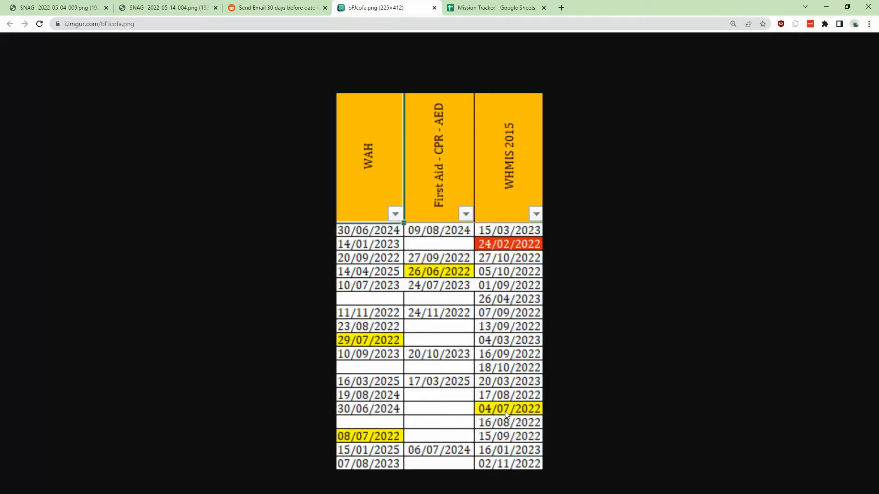
click(284, 7)
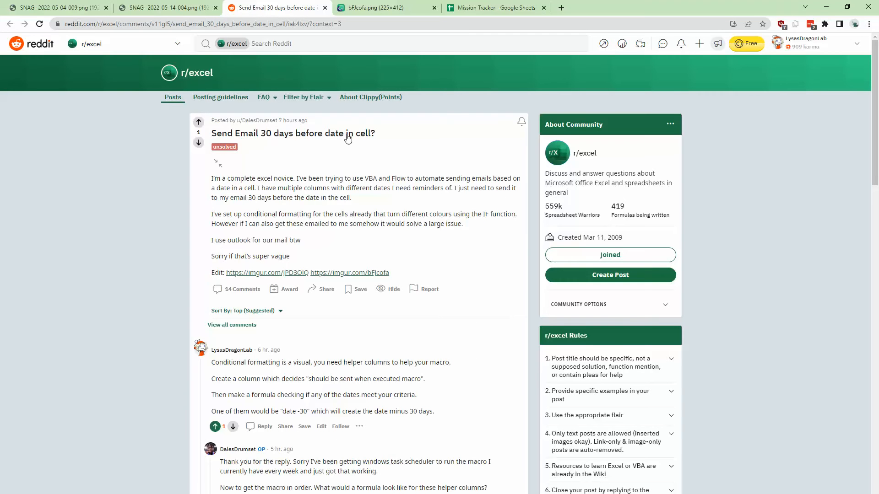
scroll(343, 366, down, 4)
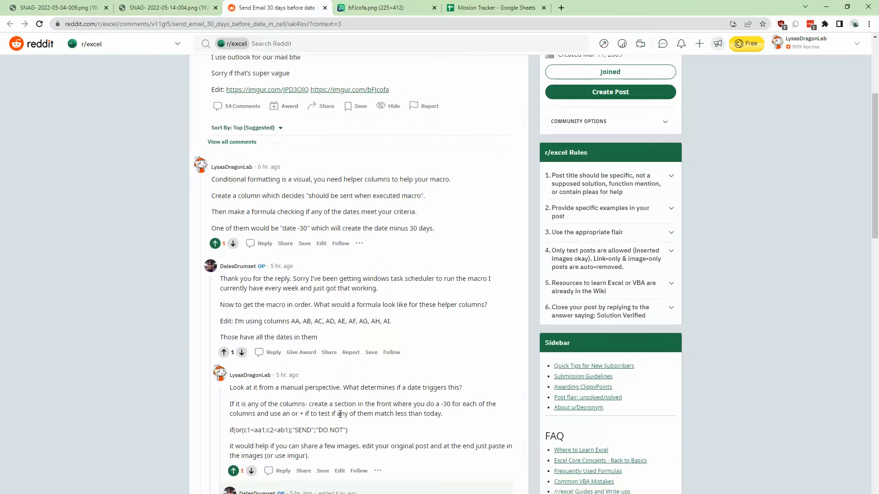
scroll(340, 413, up, 4)
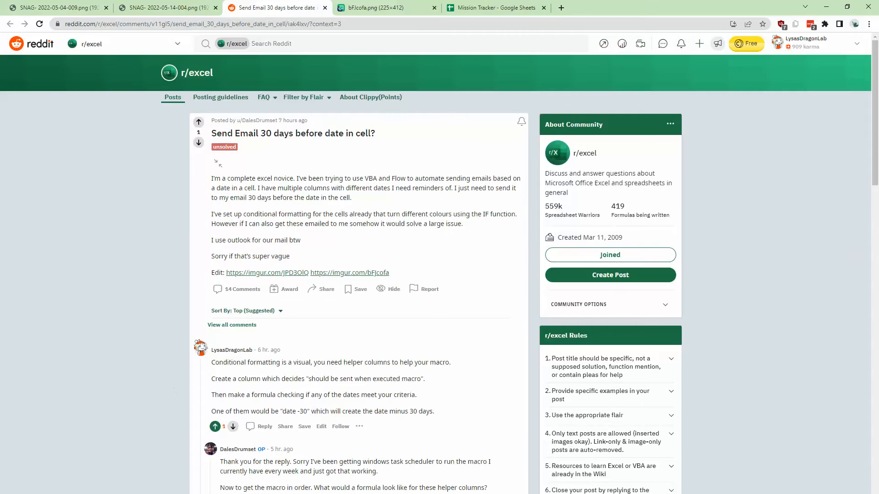
Switch to the Excel workbook and look at the Machine column's filter options on the output sheet
key(alt+Tab)
click(63, 479)
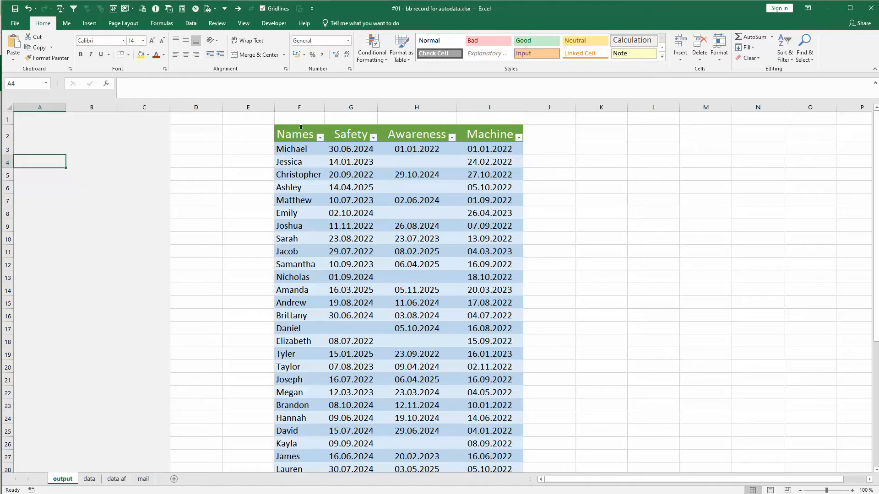
click(519, 138)
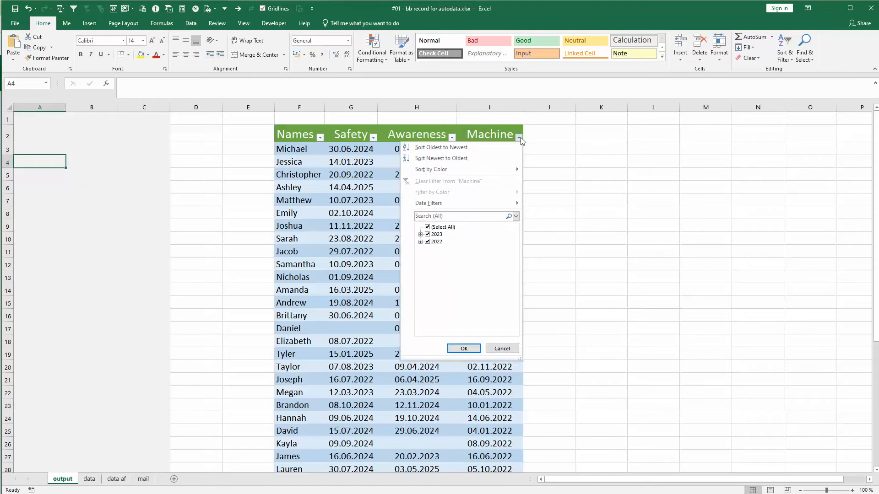
click(559, 137)
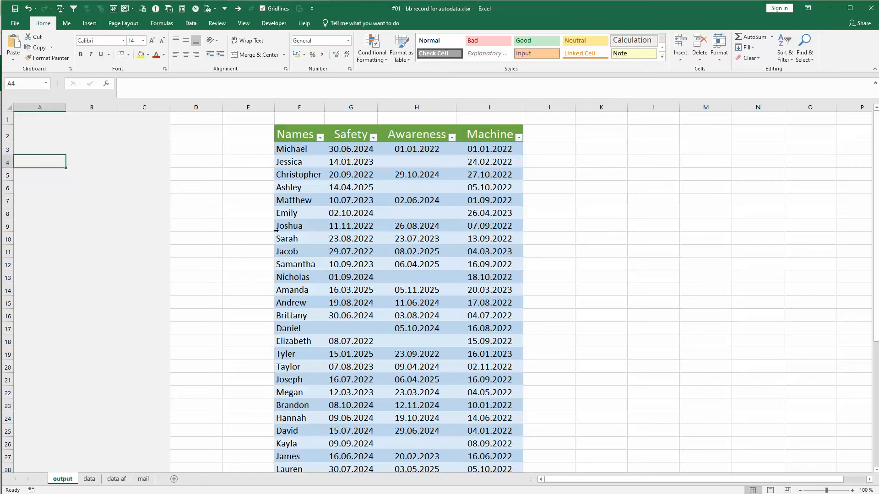
Compare the long certificate list on the data sheet with the table layout on the output sheet
click(88, 479)
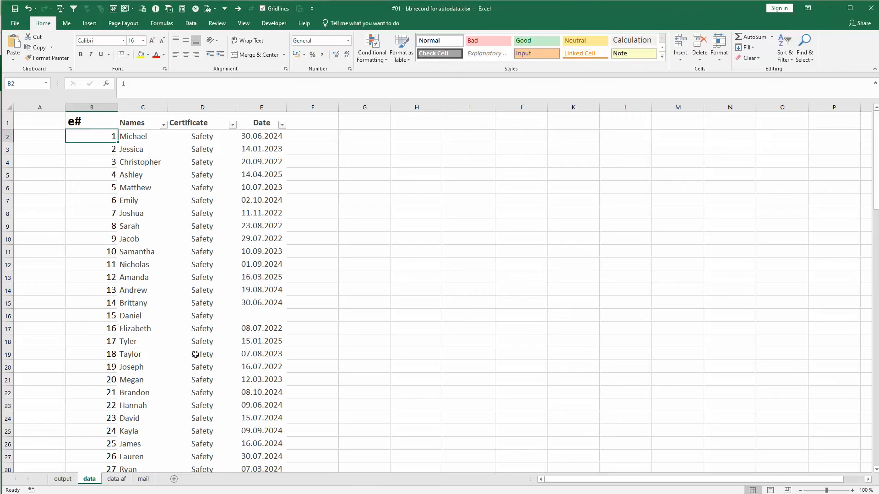
scroll(222, 287, down, 13)
scroll(223, 287, down, 13)
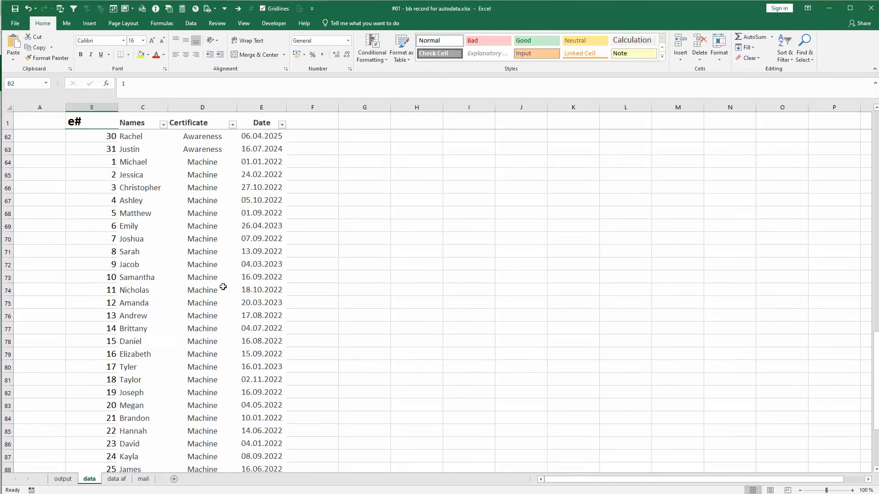
click(61, 480)
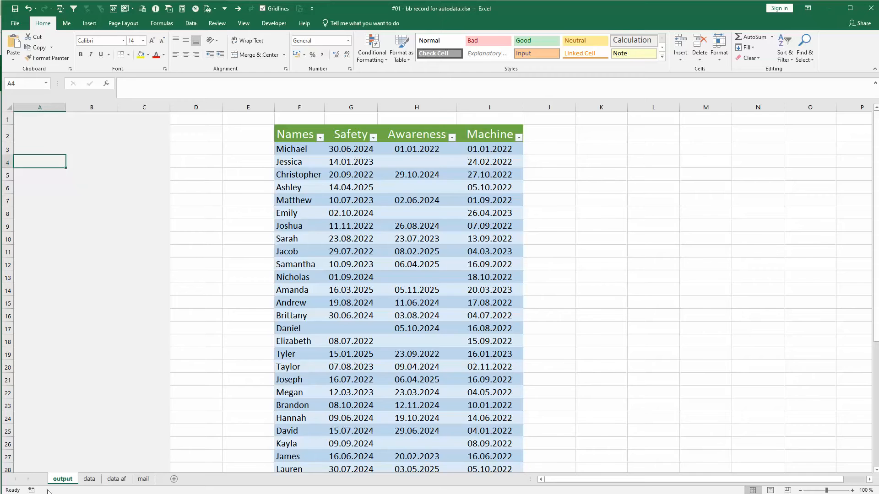
click(91, 479)
scroll(180, 276, up, 20)
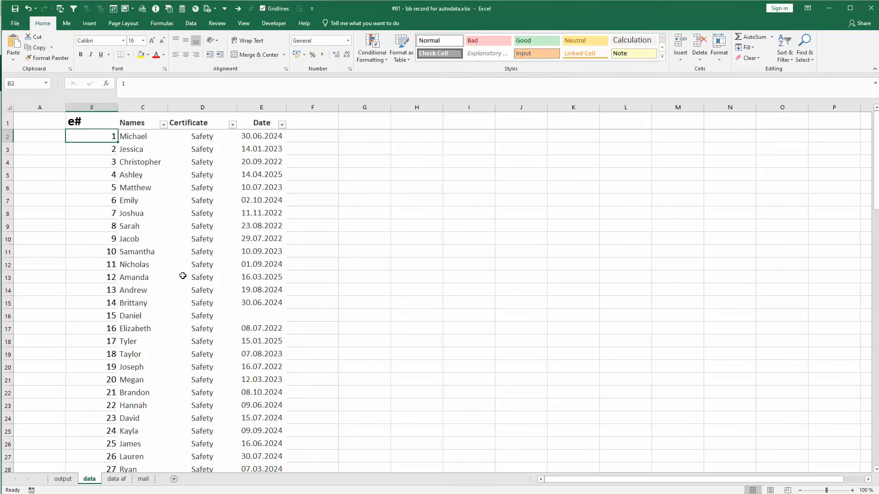
click(63, 479)
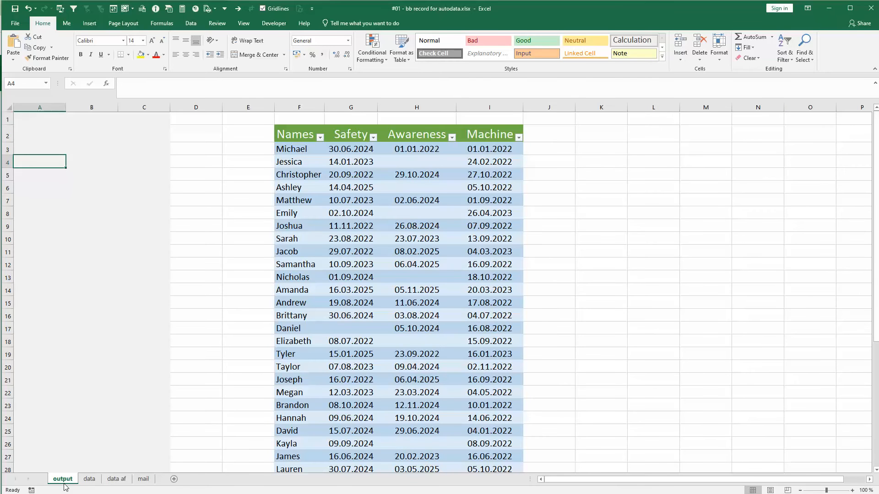
Filter the data sheet's Date column to exclude the years 2025, 2024 and 2023
click(92, 481)
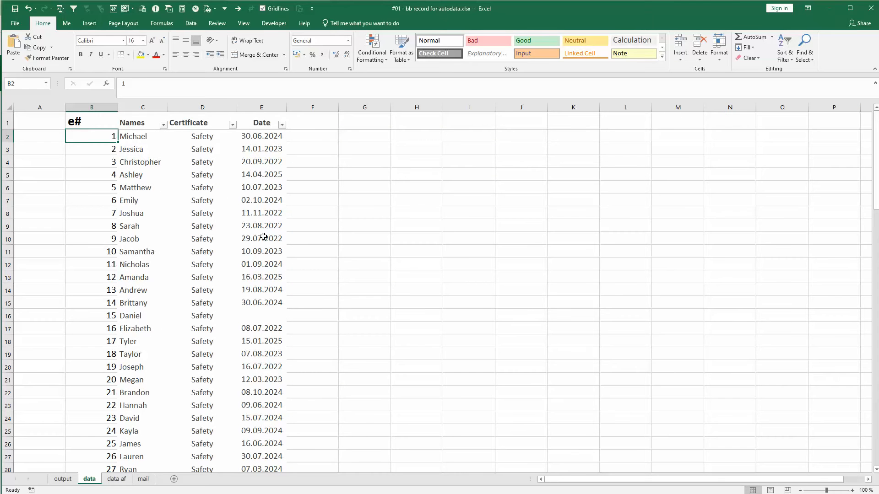
click(283, 124)
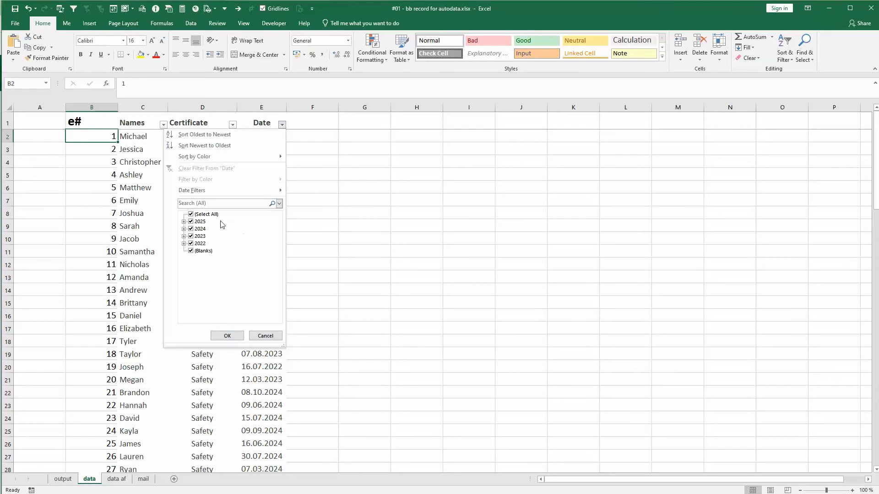
click(194, 222)
click(195, 229)
click(194, 237)
click(225, 335)
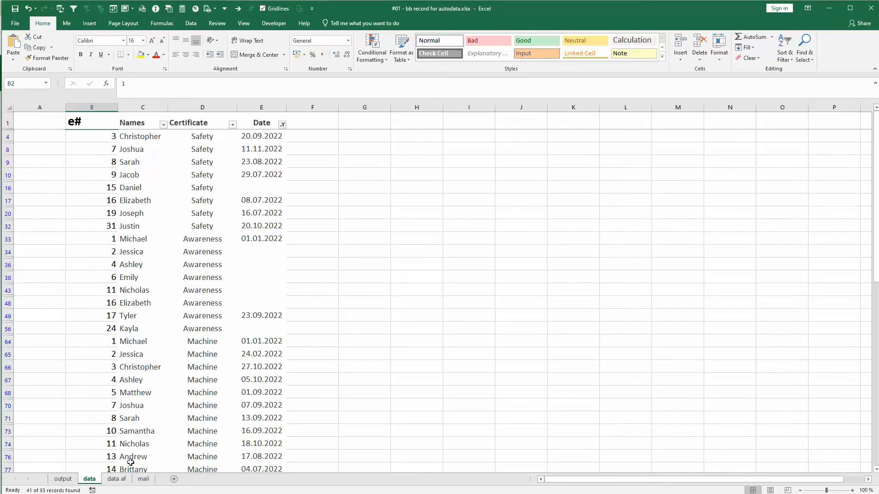
Glance at the data af sheet, then clear the Date filter on the data sheet
click(116, 479)
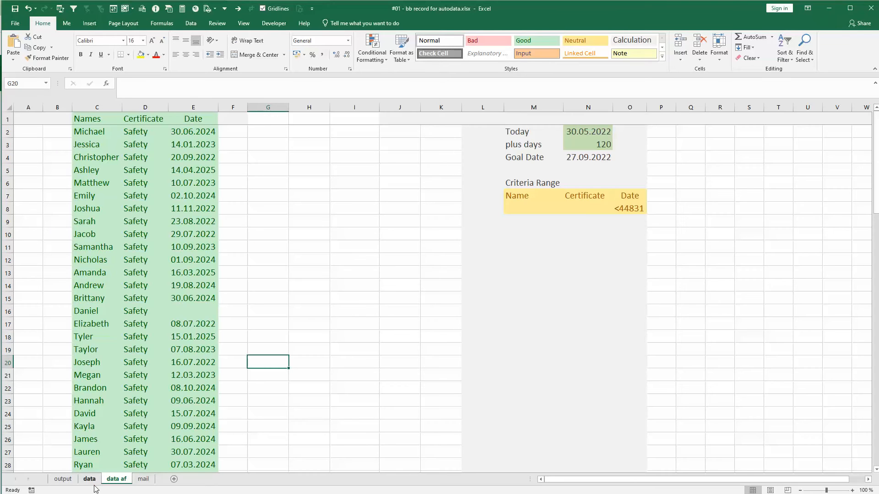
click(90, 479)
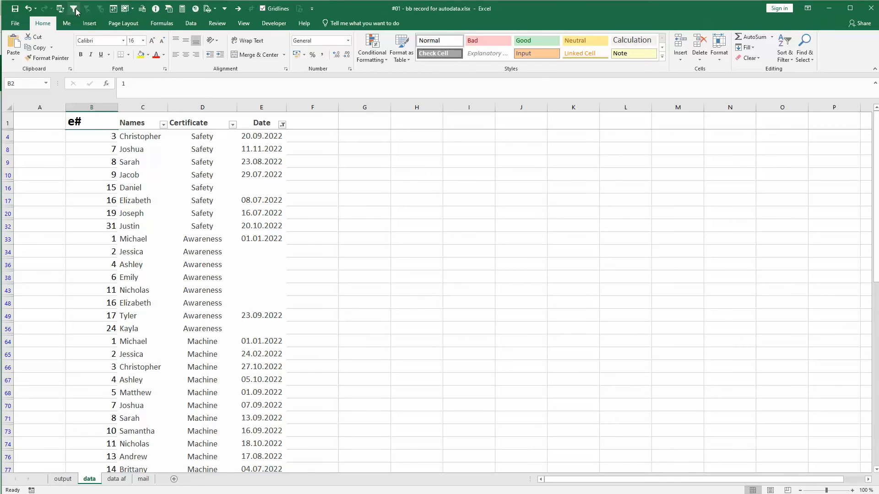
click(153, 184)
click(87, 8)
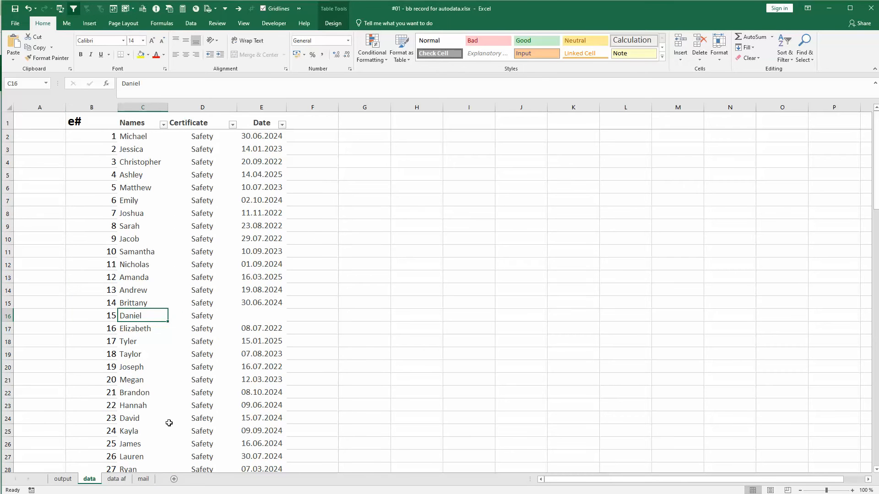
On the data af sheet, examine the source list in columns C to E and the formula behind the Today date
click(117, 479)
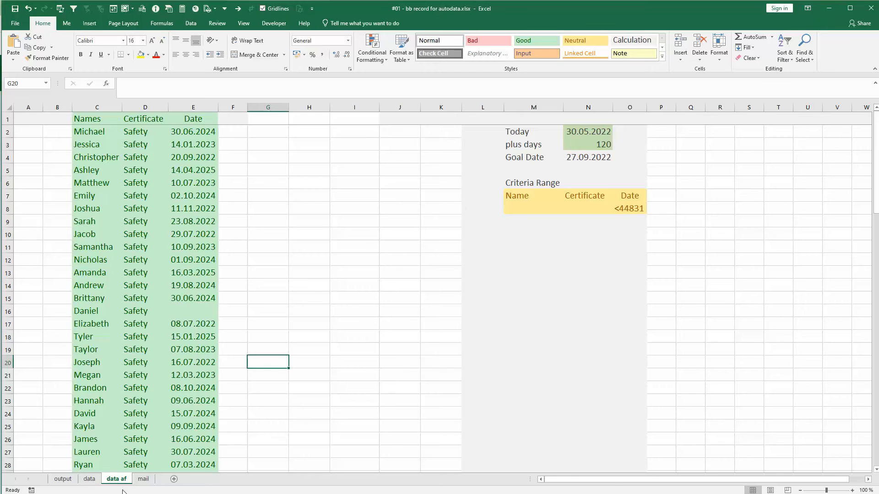
drag(101, 108, 188, 109)
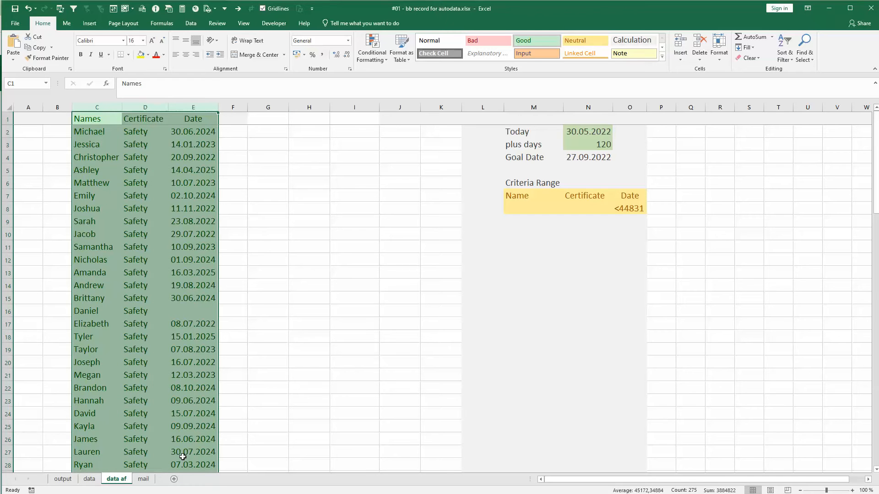
click(266, 152)
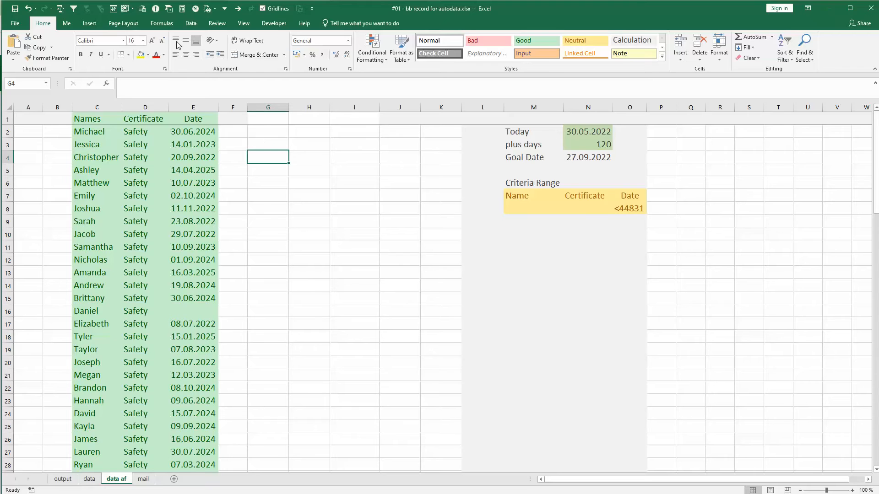
click(188, 27)
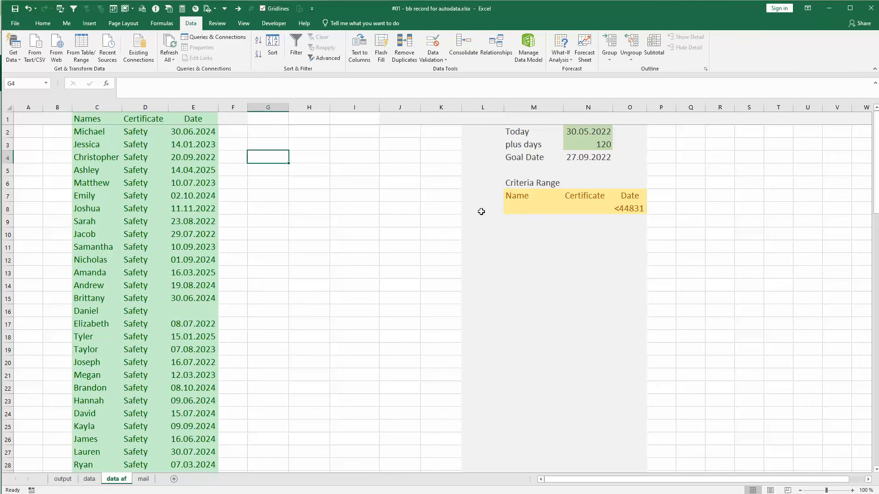
click(597, 134)
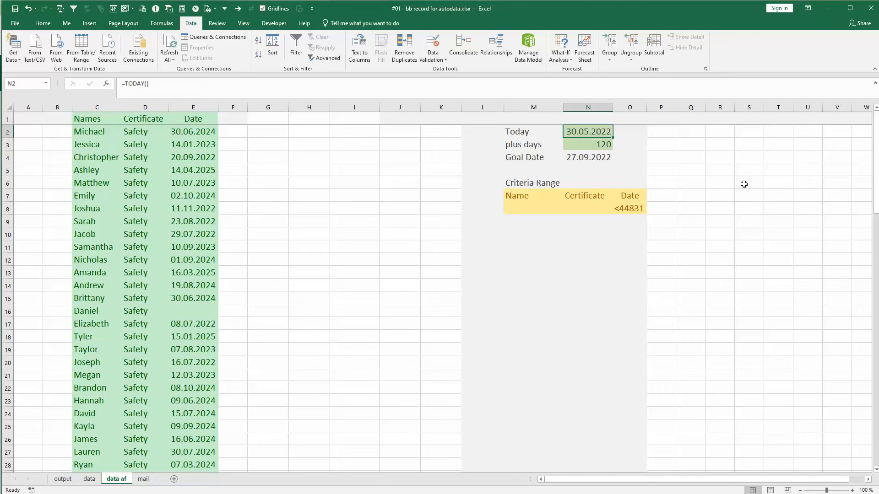
Set the plus days value in N3 to 30 and check the formulas behind the Date criterion and the Goal Date
click(586, 146)
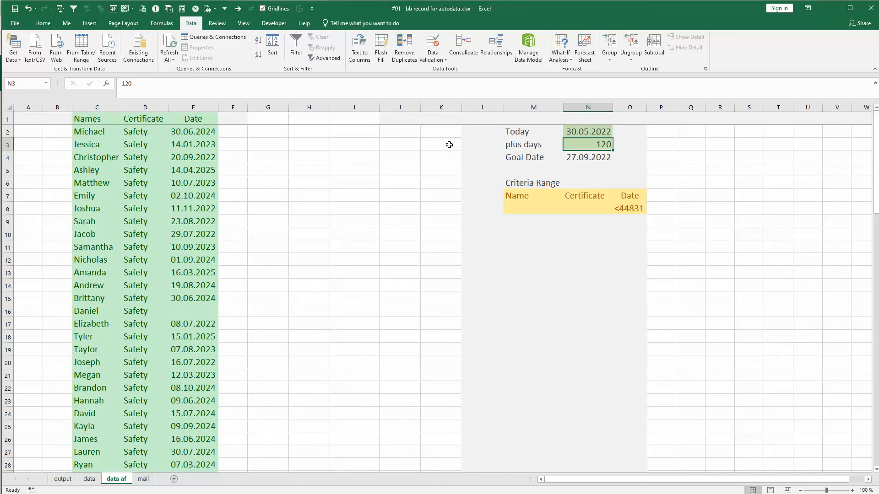
text(30)
key(Return)
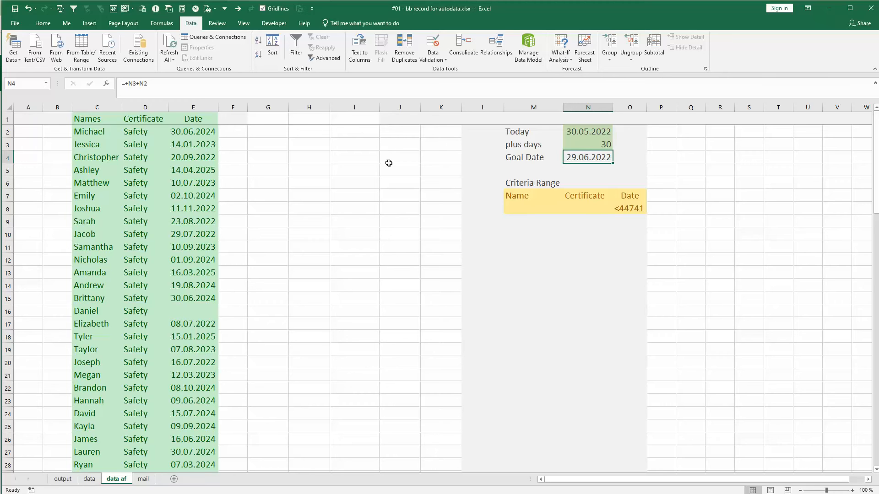
click(628, 208)
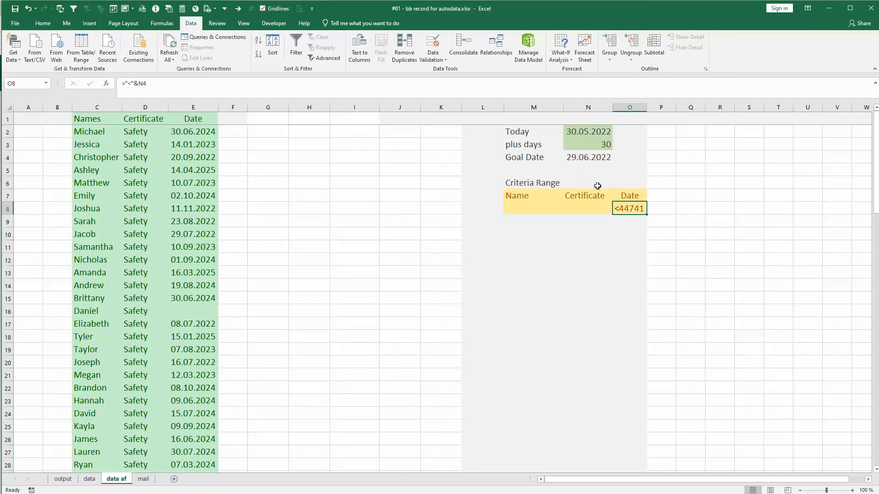
click(572, 159)
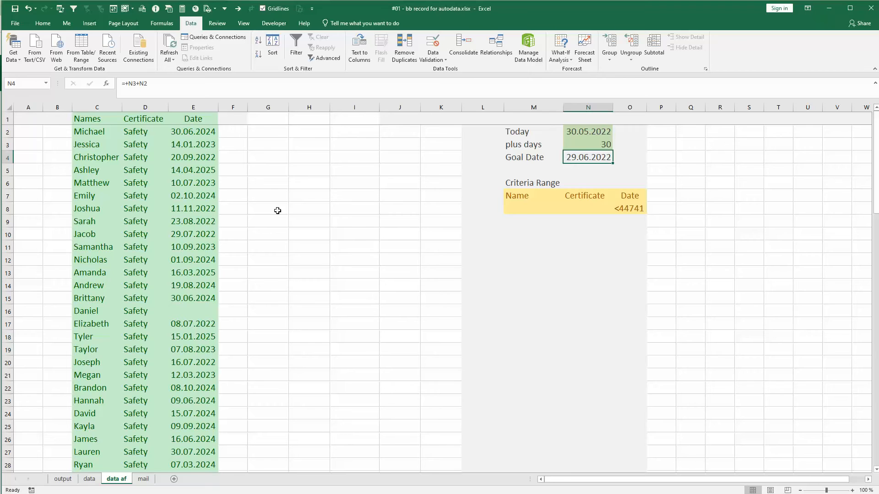
Set up an Advanced Filter of columns C:E that copies to another location, with M7:O8 as the criteria range
click(277, 127)
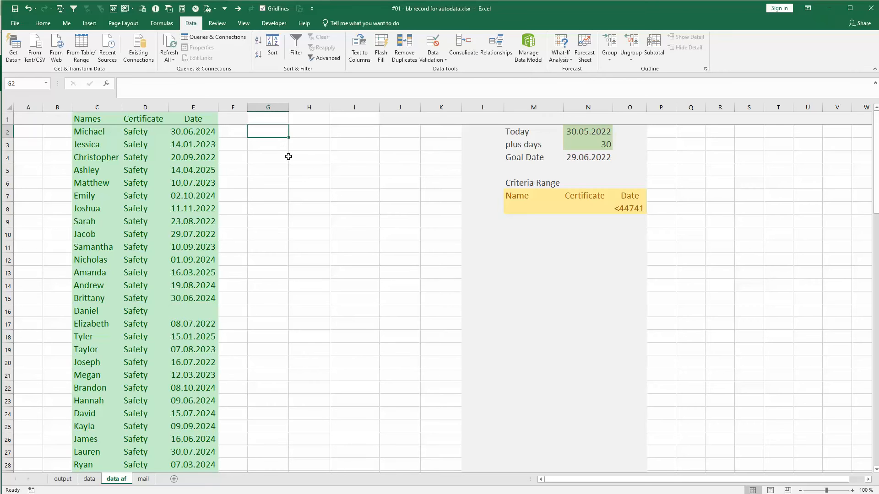
click(324, 57)
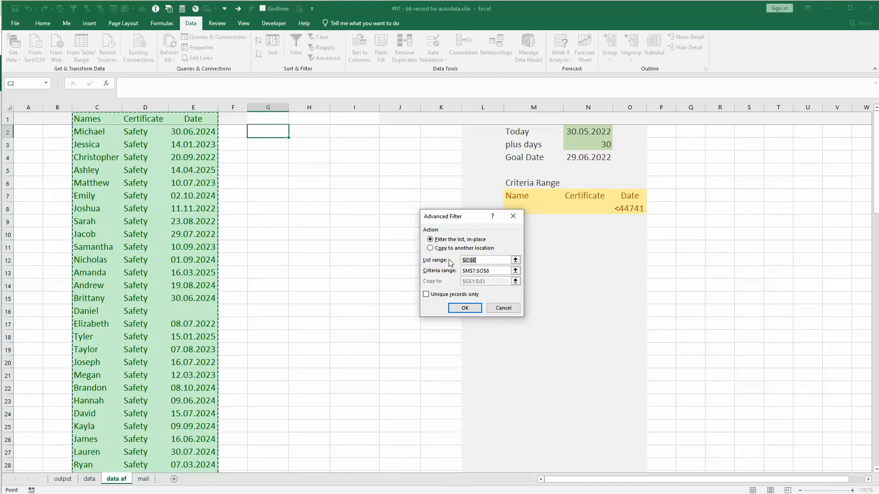
click(430, 248)
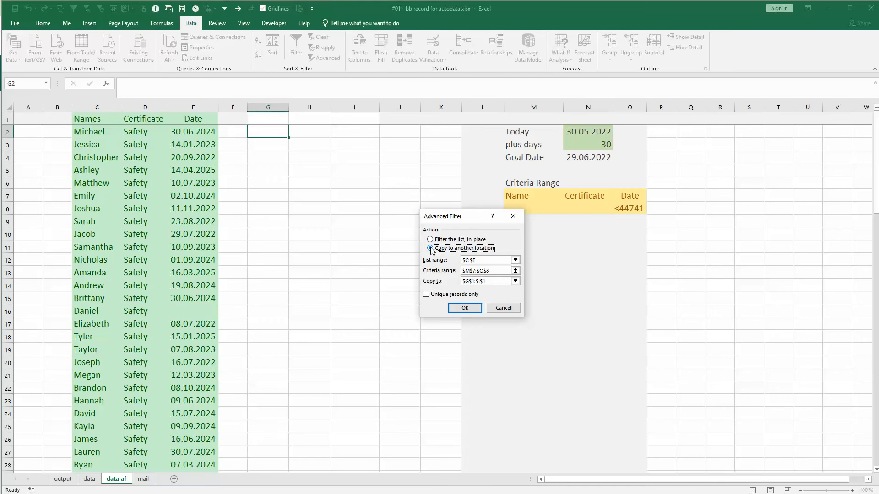
click(515, 271)
drag(517, 192, 627, 204)
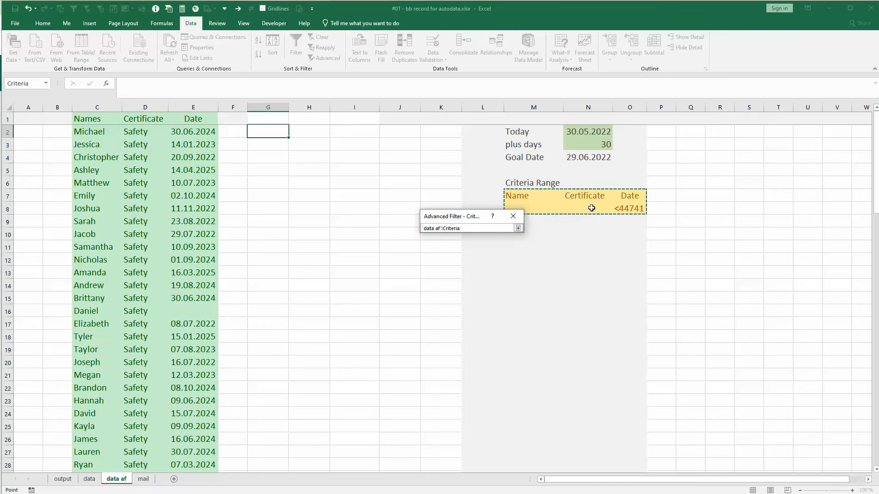
click(517, 228)
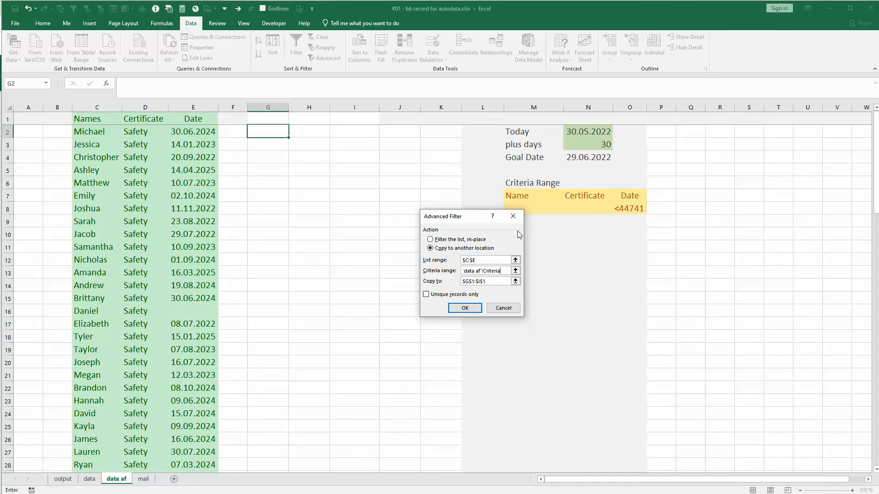
Set cell G1 as the Advanced Filter's copy destination and run the filter
click(515, 283)
click(260, 119)
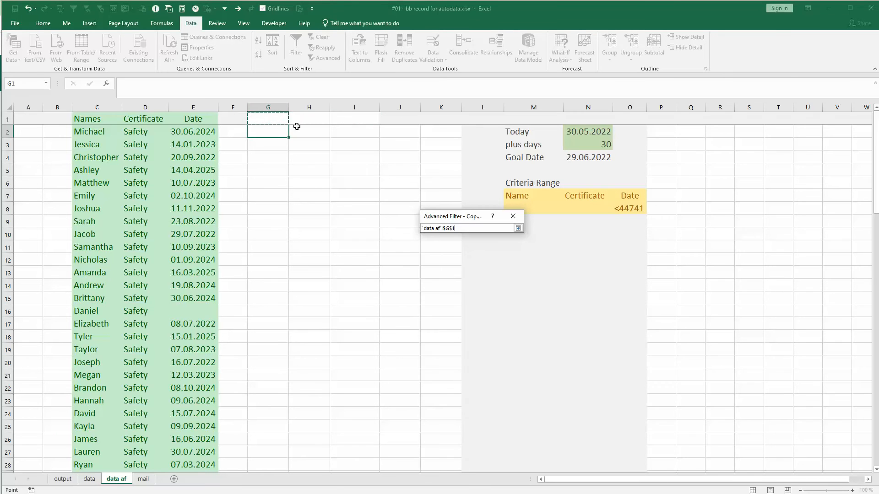
click(518, 228)
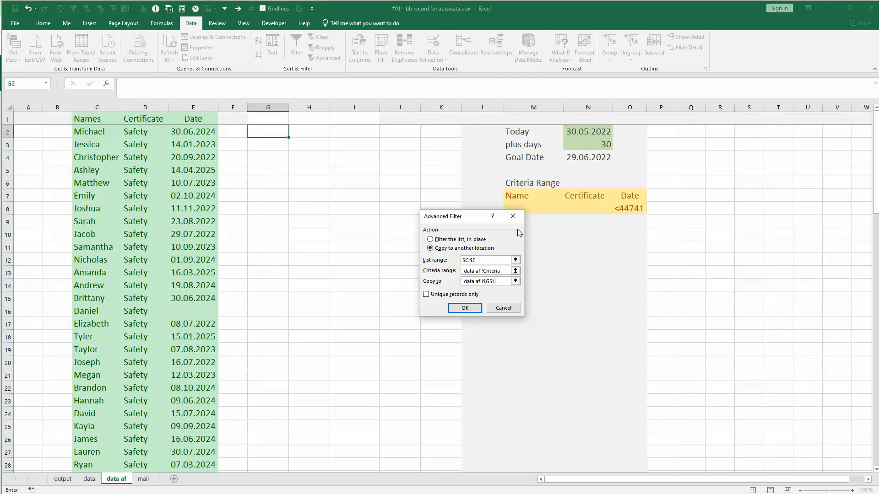
click(463, 306)
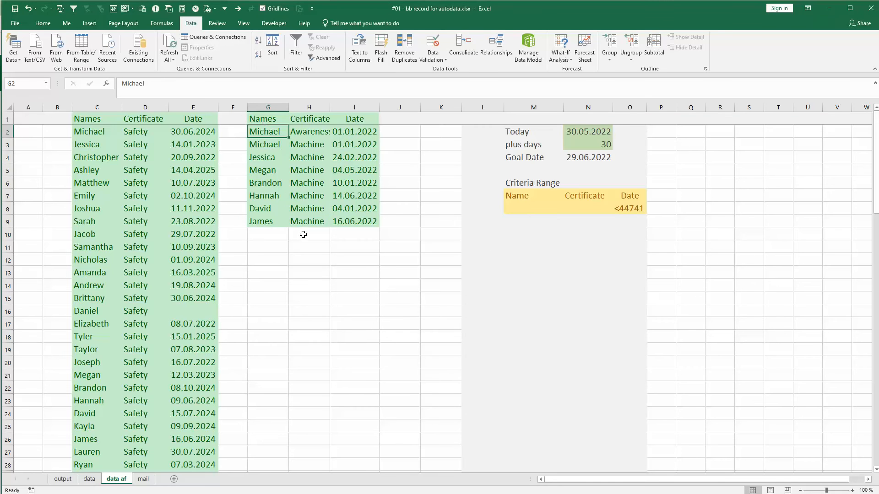
Set the plus days value in N3 to 120 and rerun the Advanced Filter, copying the results to G1:I1
click(599, 145)
text(120)
key(Return)
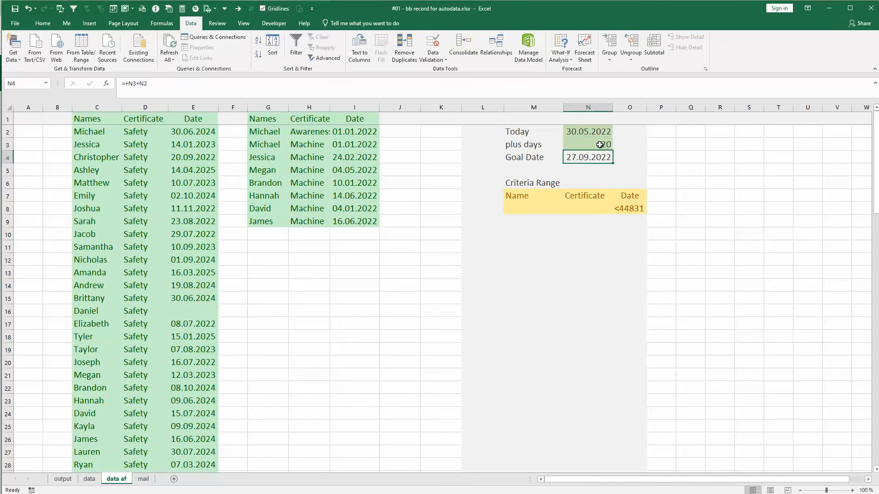
click(325, 58)
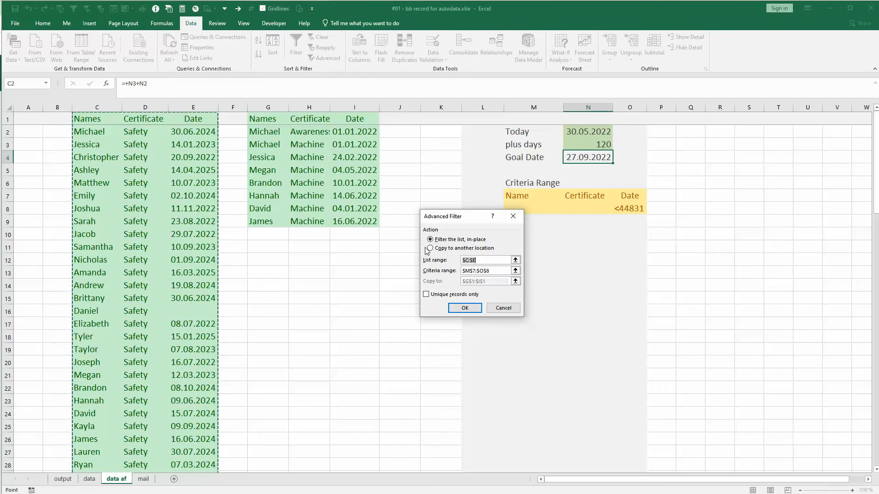
click(429, 248)
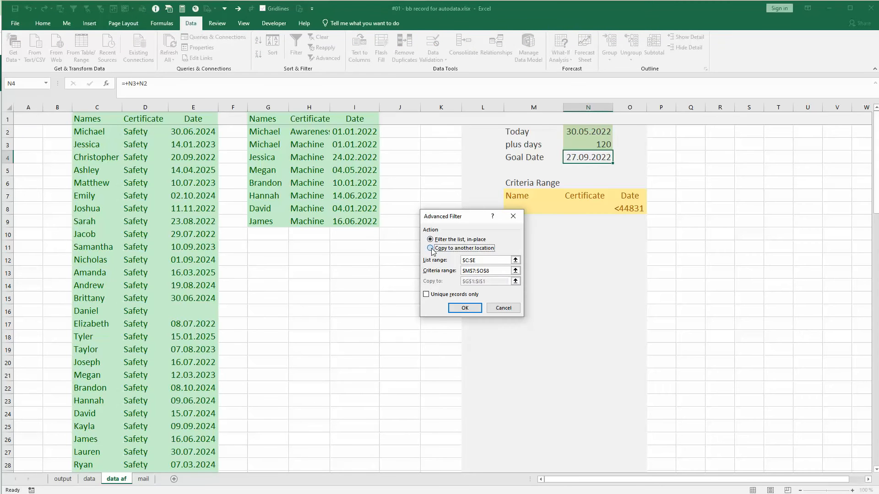
click(464, 308)
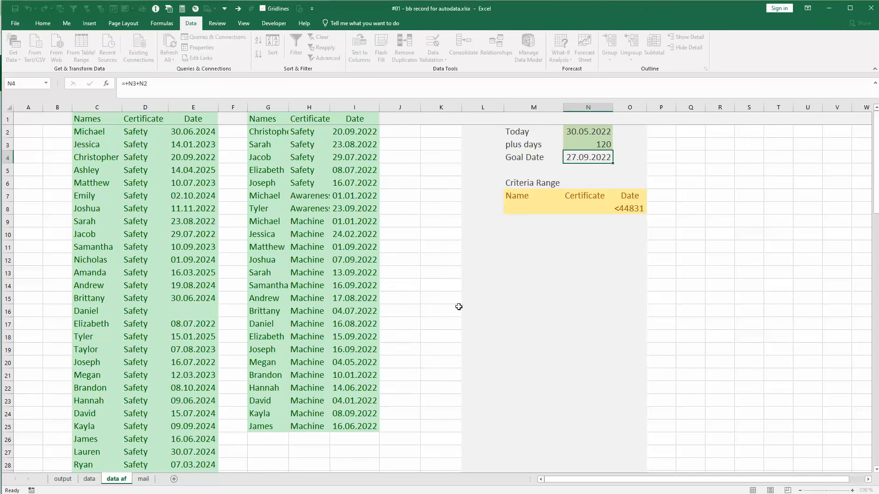
Set the plus days value back to 30 and rerun the Advanced Filter with the results copied to G1:I1
click(568, 145)
text(30)
key(Return)
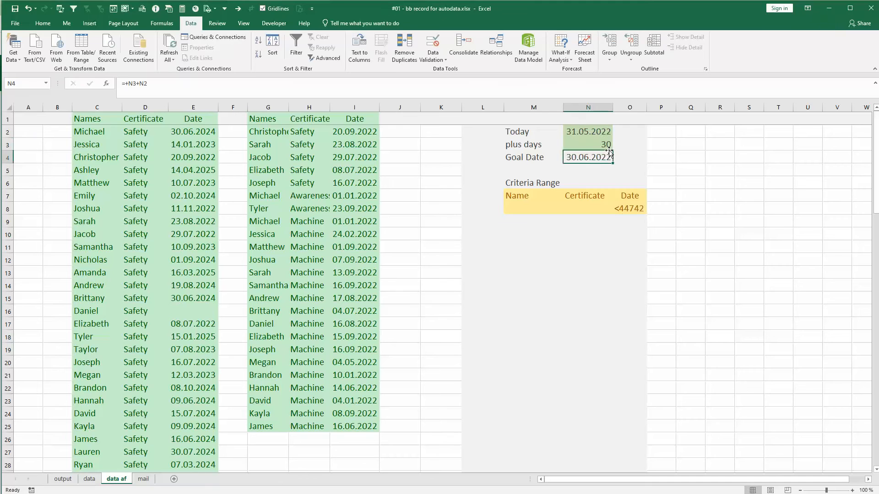
click(323, 57)
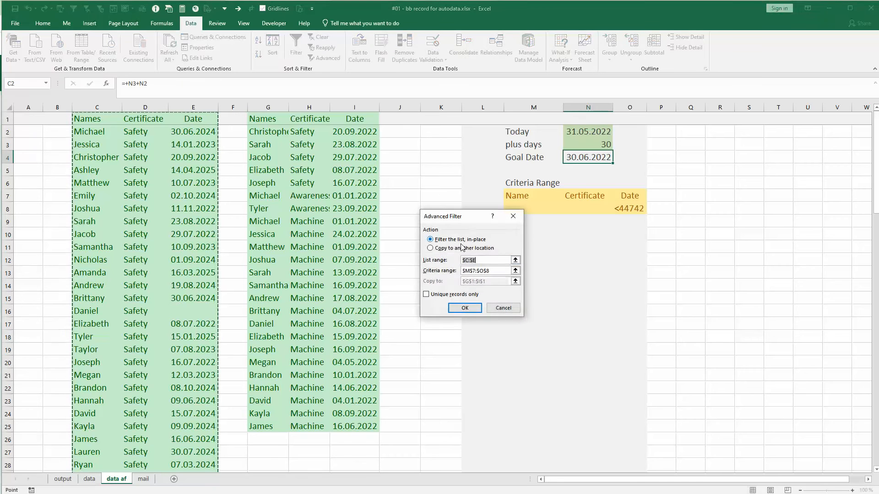
click(462, 248)
click(457, 308)
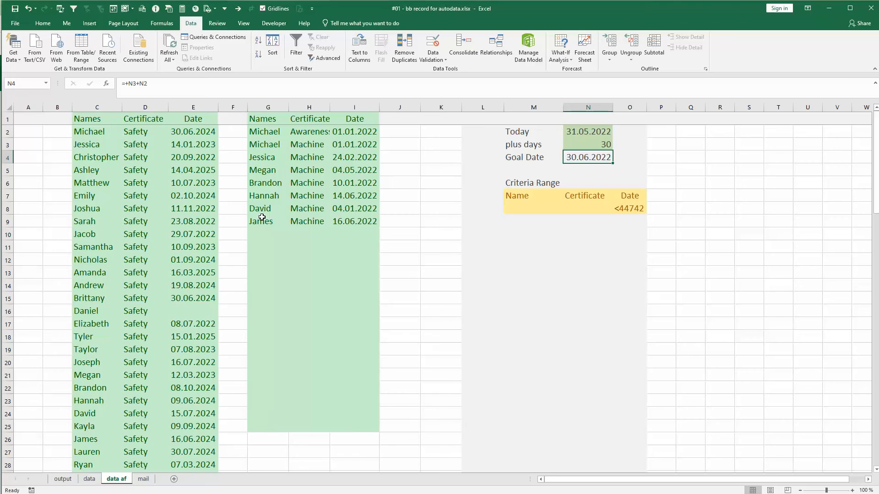
Copy the filtered results in columns G:I of the data af sheet into the mail sheet, starting at cell A1
click(145, 480)
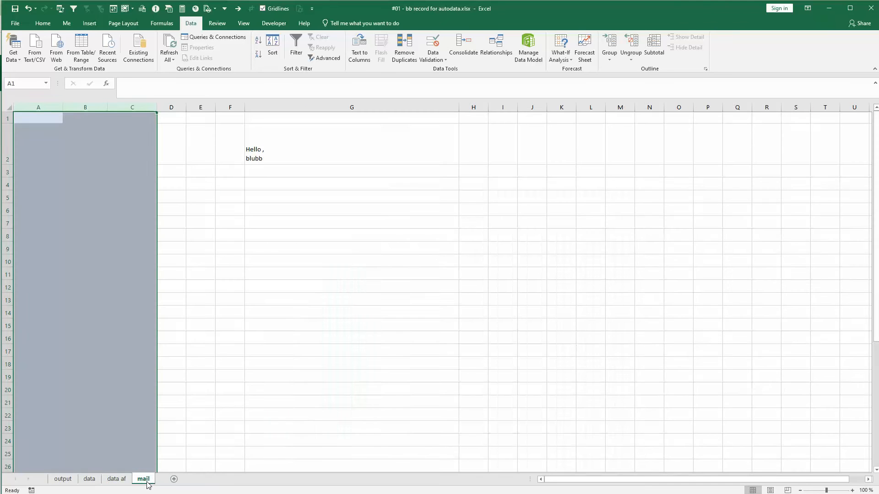
click(120, 480)
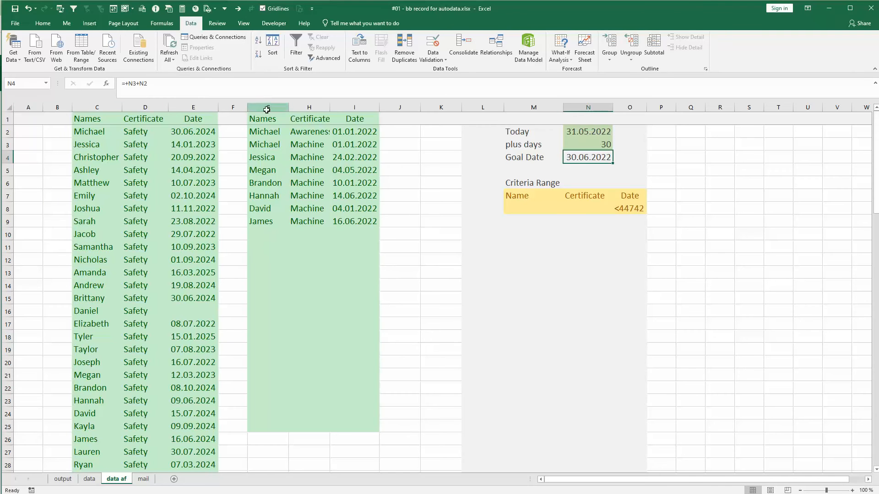
drag(267, 107, 355, 108)
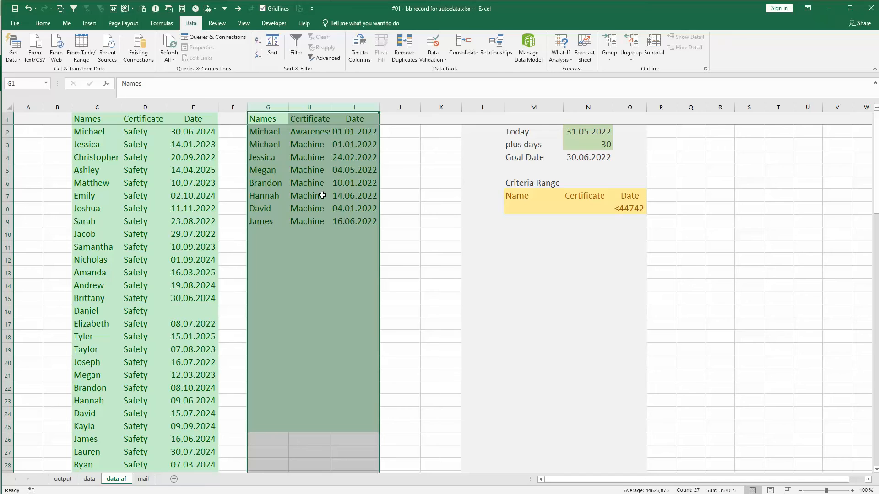
key(ctrl+c)
click(144, 479)
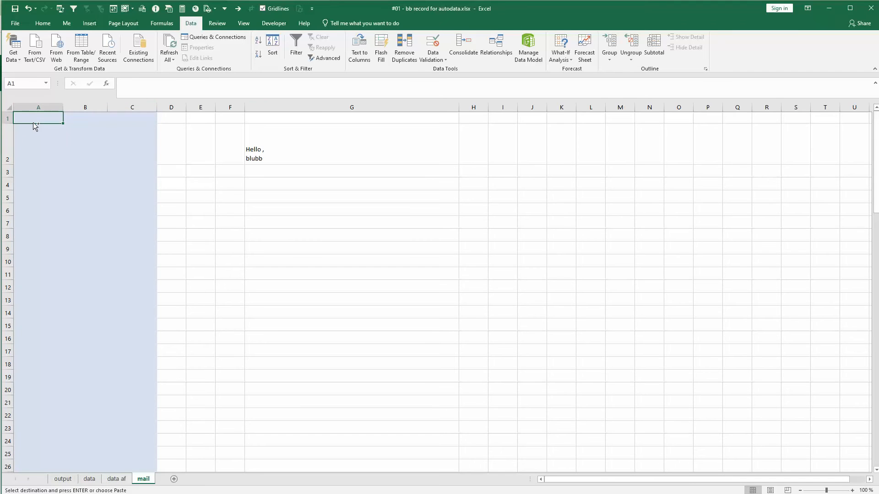
key(ctrl+v)
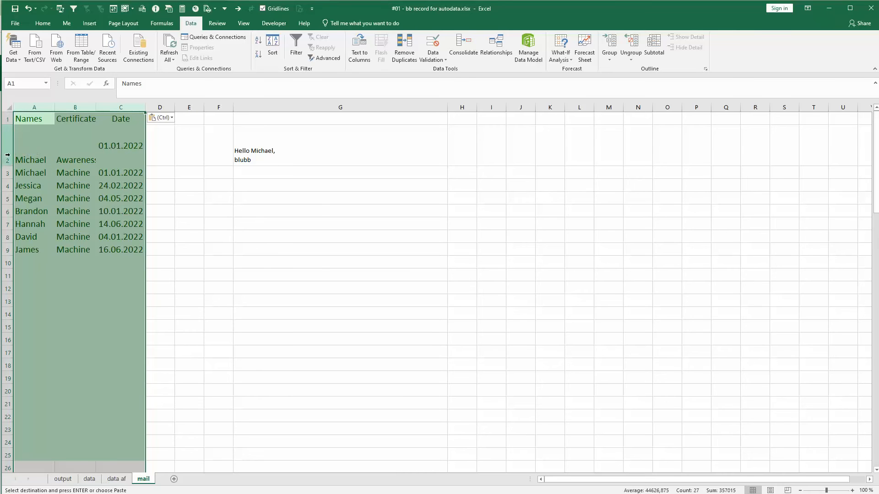
Check the greeting formula in G2 of the mail sheet and review the data, data af and mail sheets in workflow order
click(245, 155)
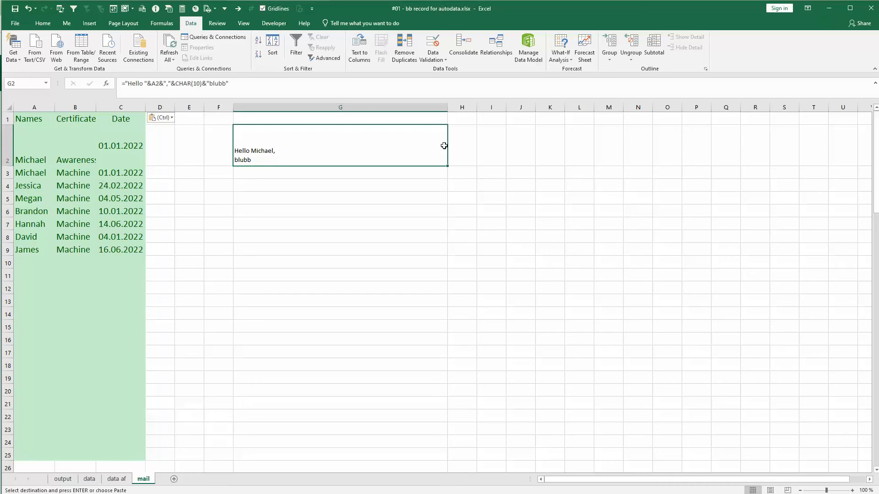
click(252, 301)
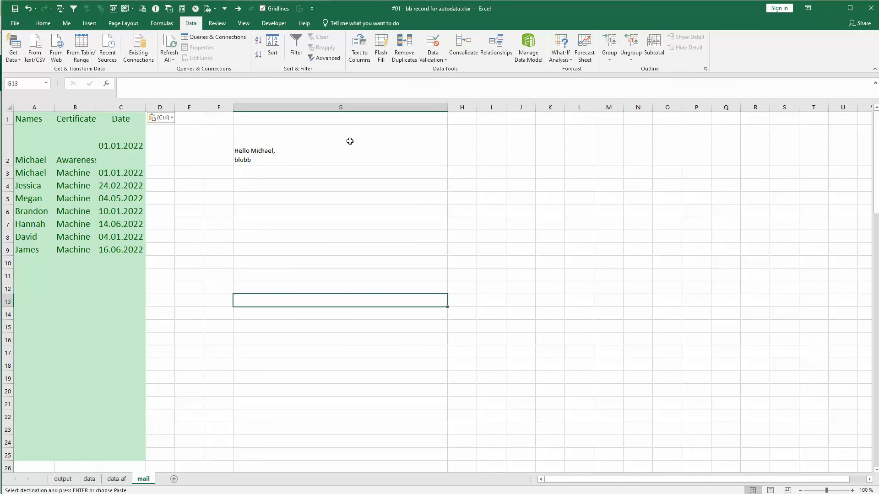
click(94, 481)
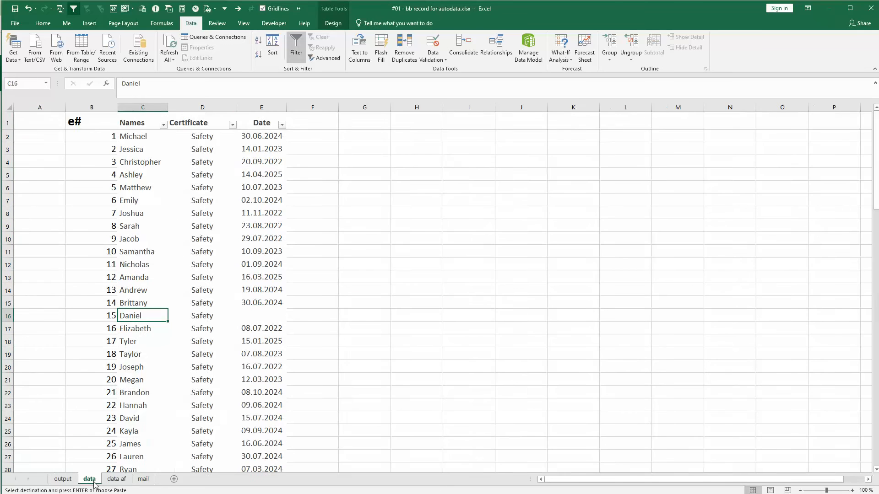
click(117, 480)
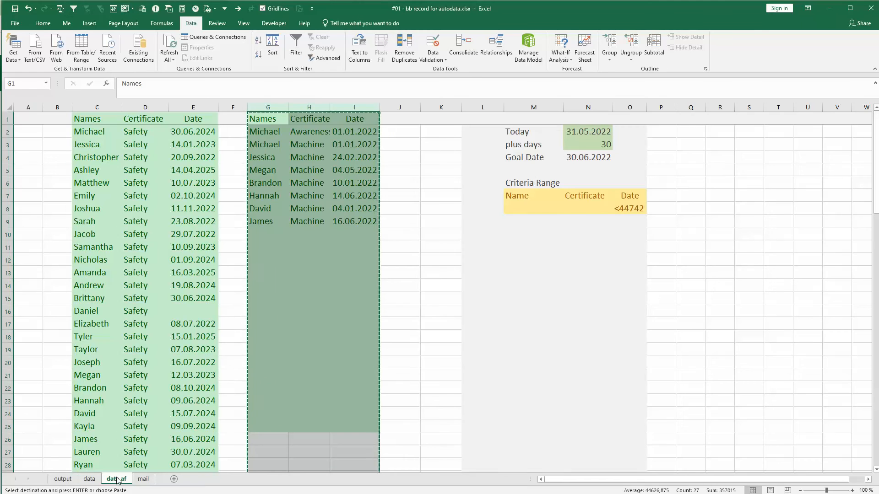
click(143, 480)
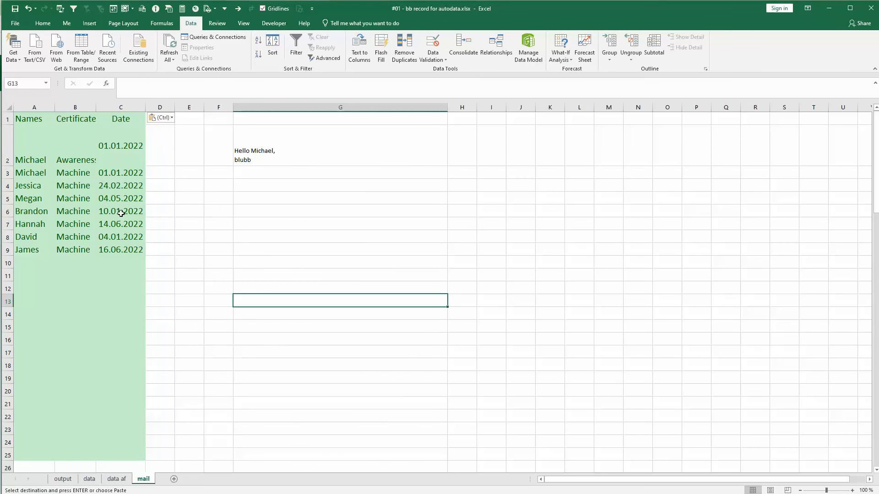
click(90, 479)
click(117, 479)
click(143, 479)
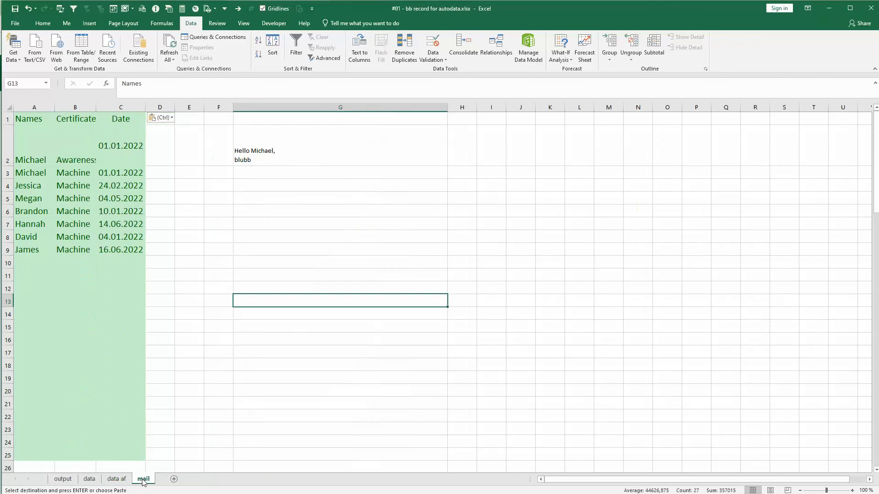
click(142, 252)
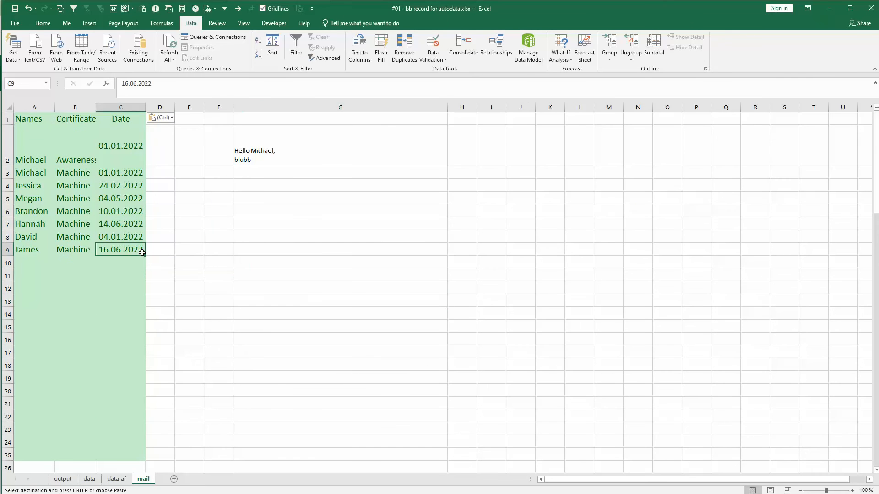
click(207, 246)
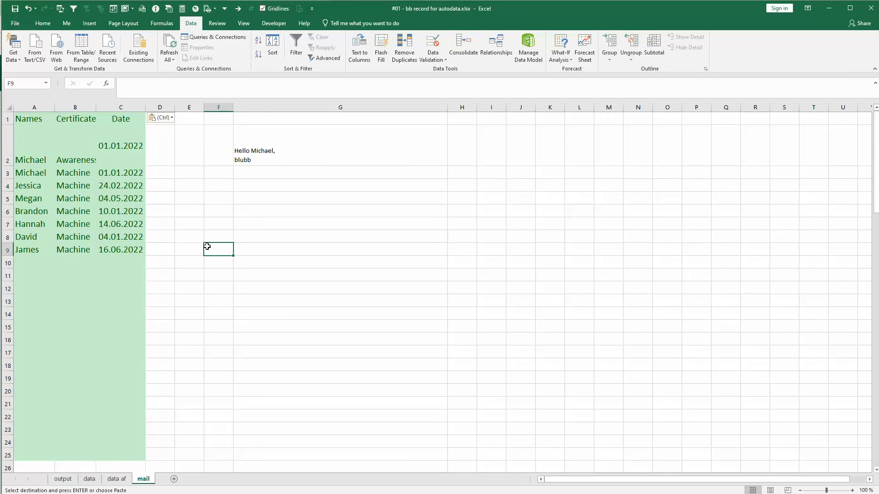
Clear the contents of columns A:C on the mail sheet and of columns G:I on the data af sheet
drag(23, 108, 145, 109)
key(Delete)
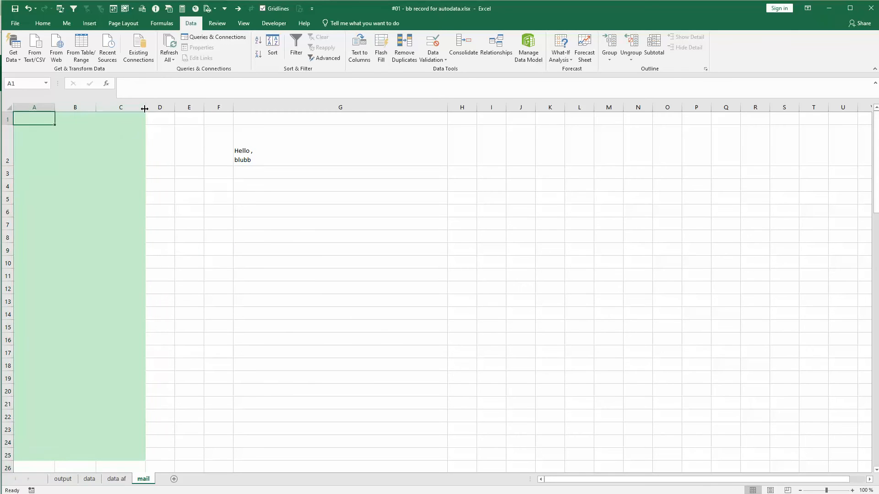
click(117, 480)
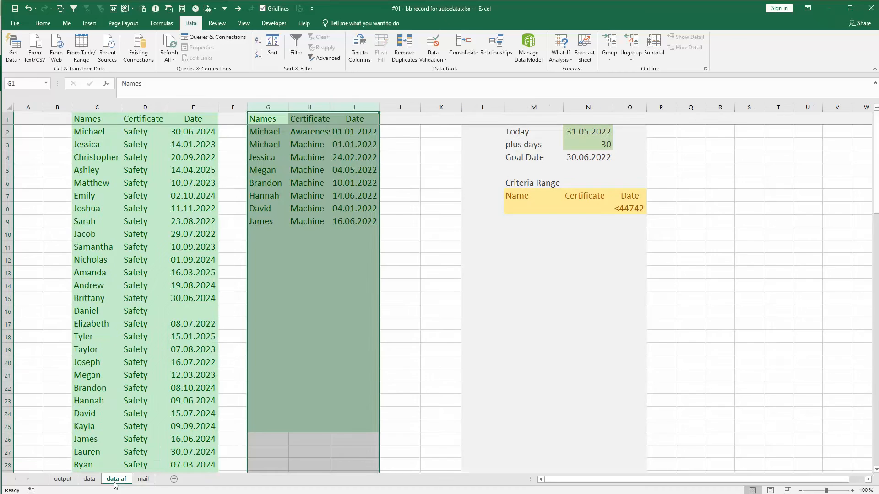
drag(273, 105, 376, 104)
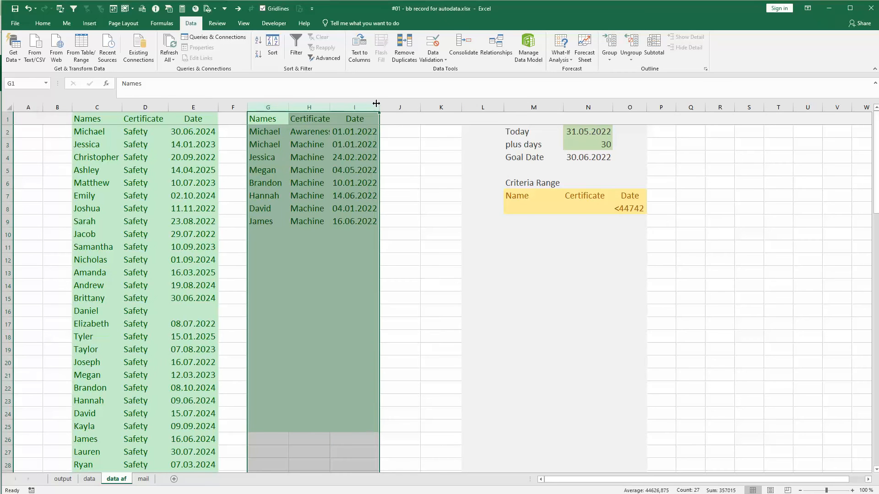
key(Delete)
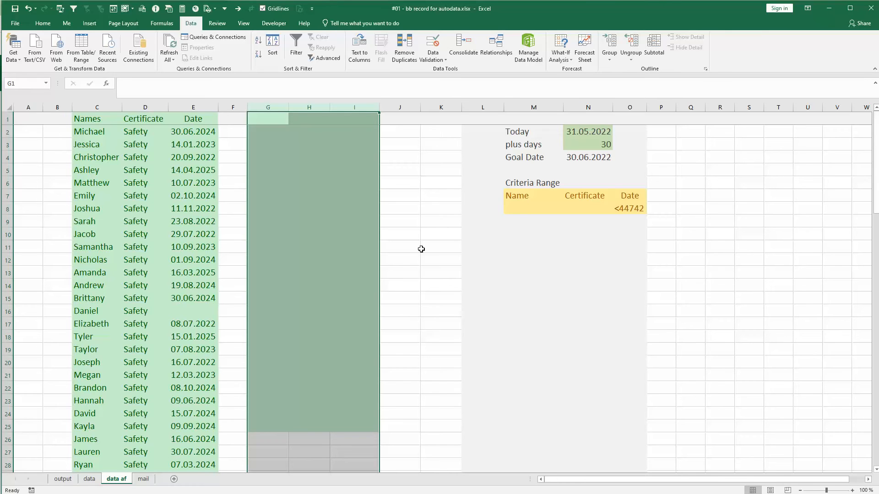
click(294, 247)
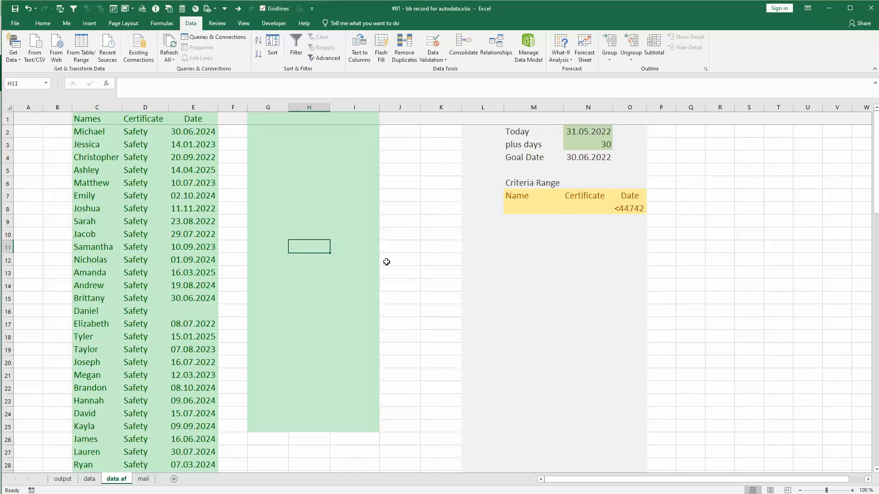
Start recording a macro from the mail sheet under the default name, stored in This Workbook
click(90, 479)
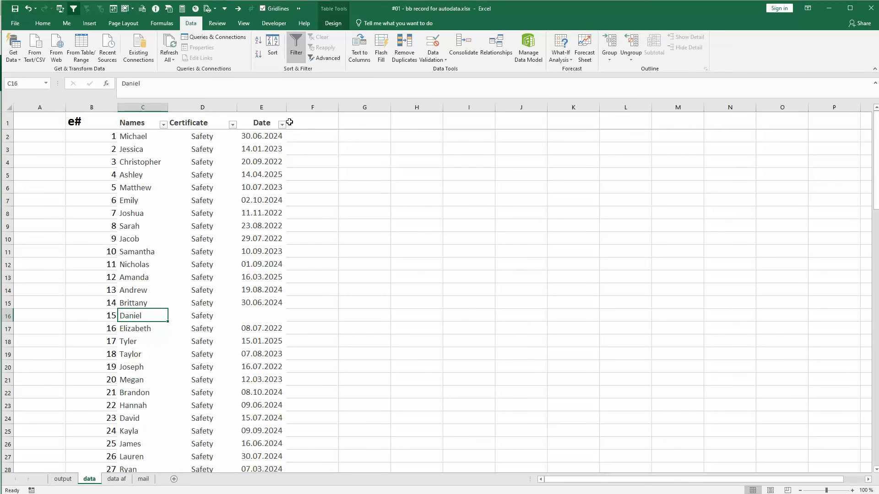
click(116, 478)
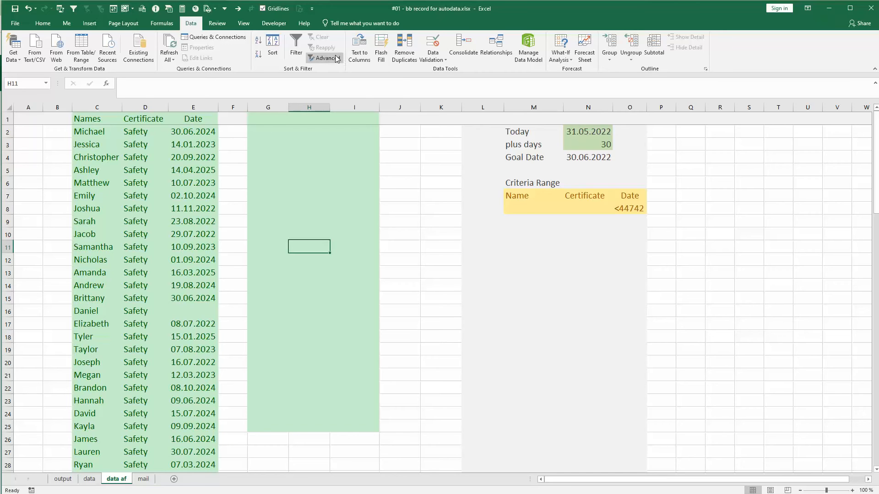
click(143, 483)
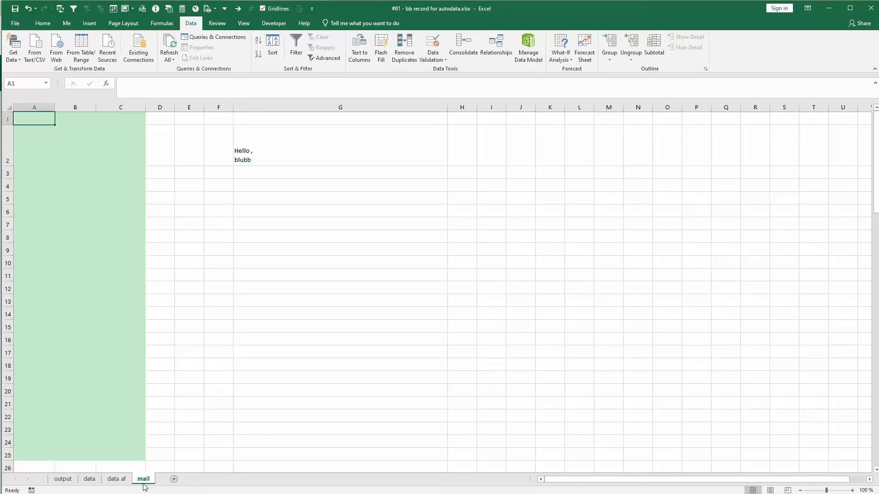
click(275, 26)
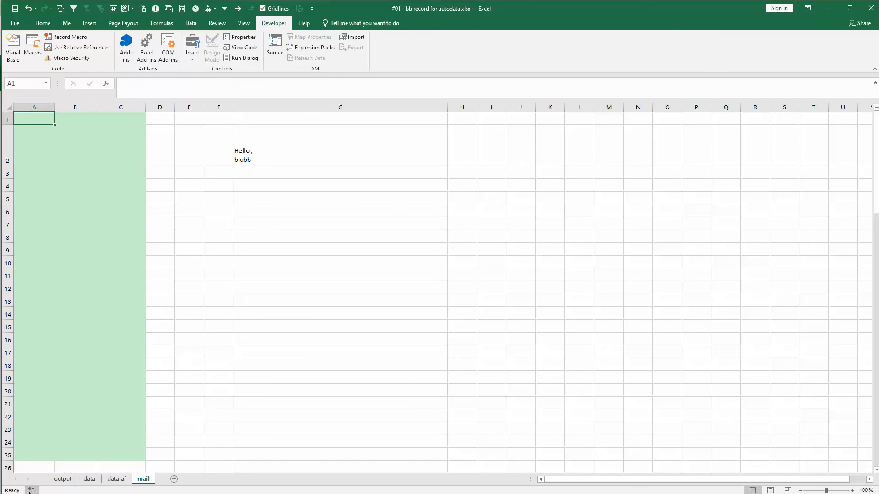
click(31, 490)
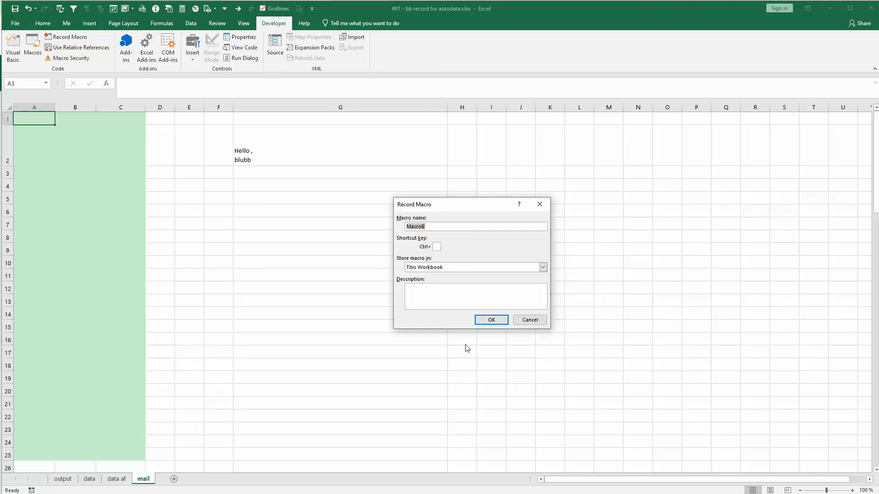
click(481, 268)
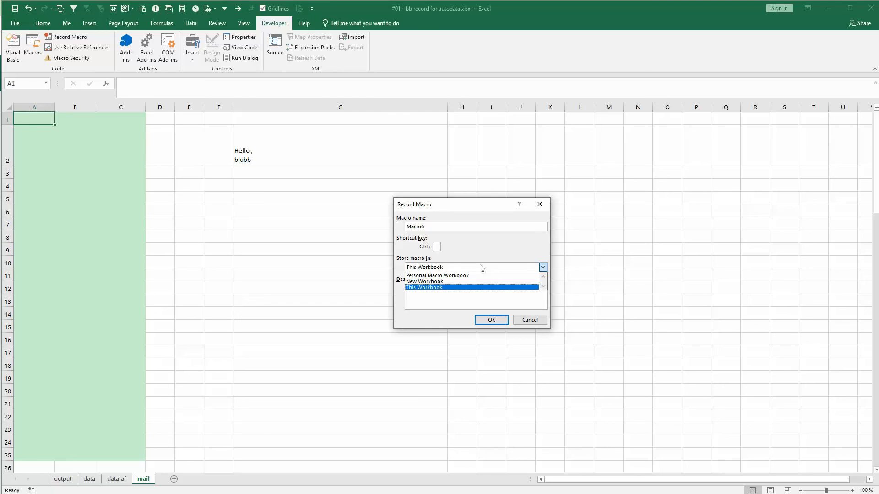
click(454, 269)
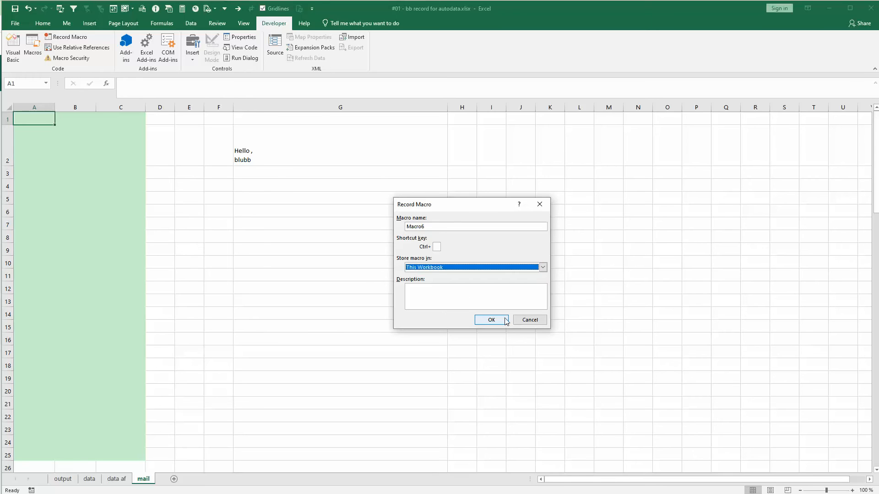
click(436, 270)
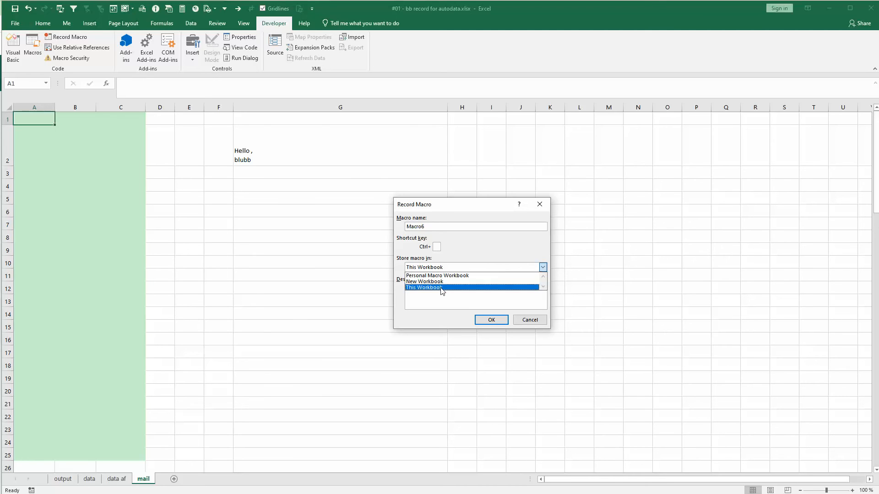
click(457, 287)
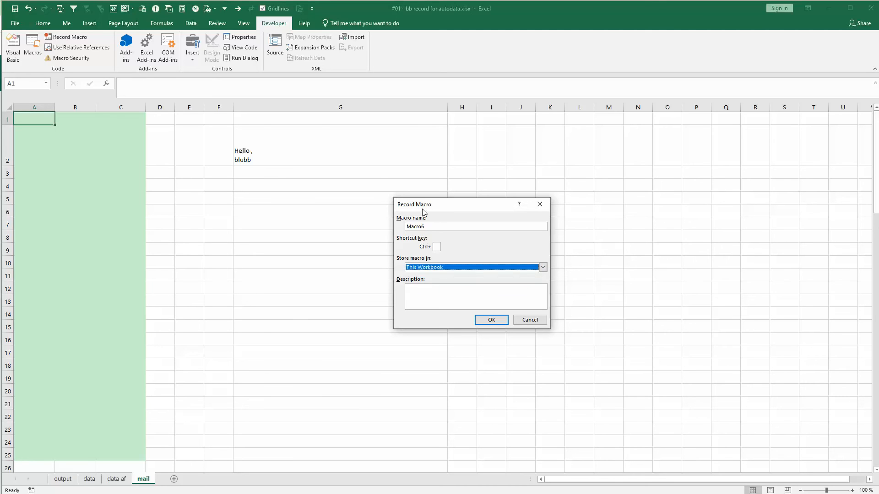
click(491, 320)
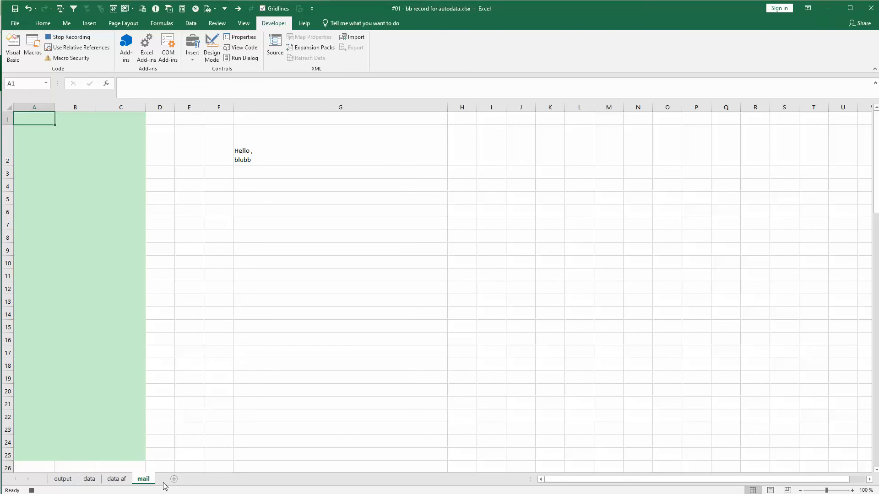
Clear the contents of columns G:I on the data af sheet and of columns A:C on the mail sheet
click(118, 480)
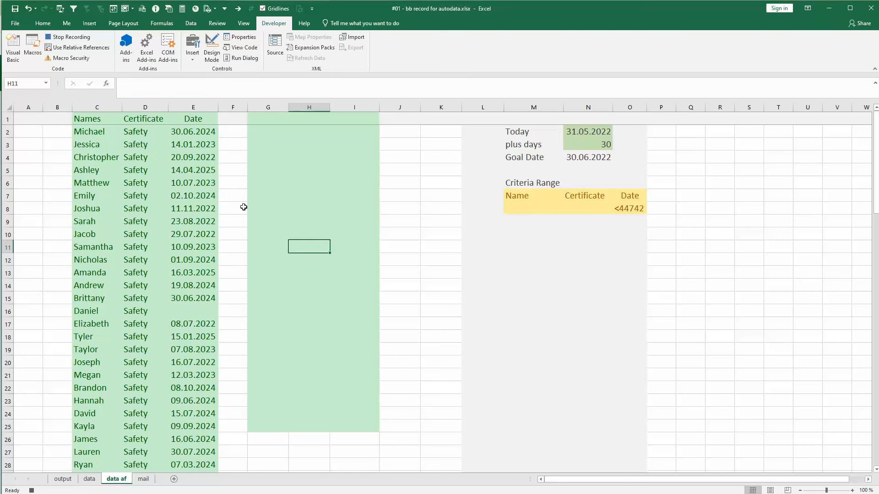
drag(260, 107, 358, 109)
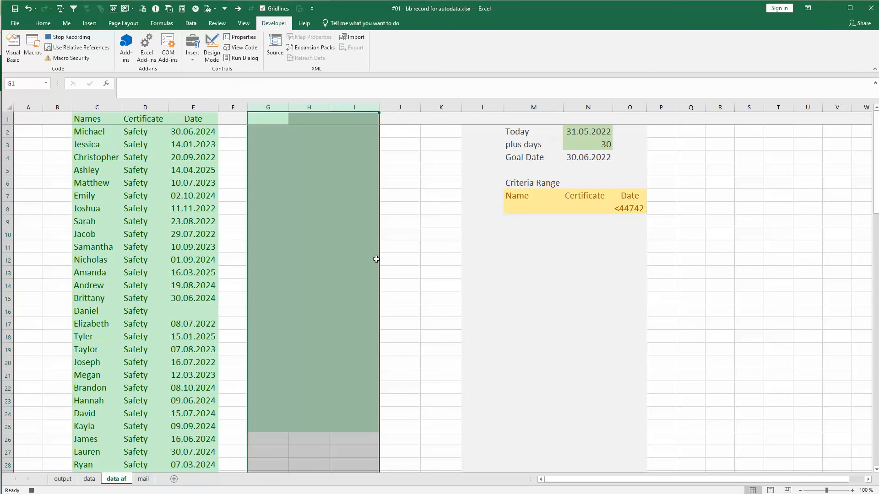
click(142, 480)
drag(33, 107, 128, 107)
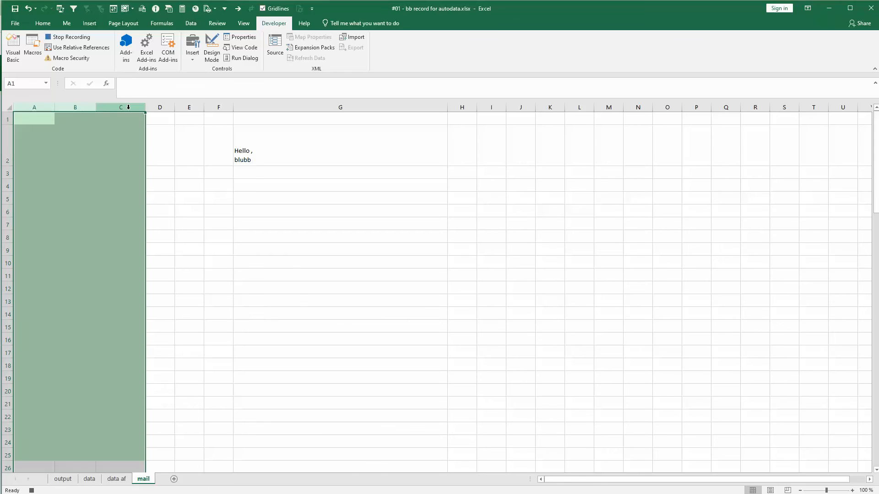
Copy columns B:E of the data sheet into the data af sheet, starting at cell B1
click(90, 480)
click(96, 106)
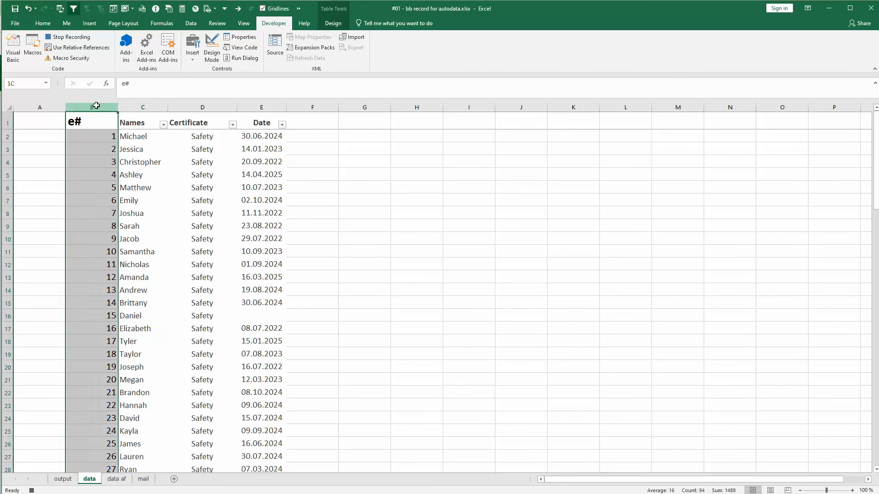
drag(97, 106, 255, 112)
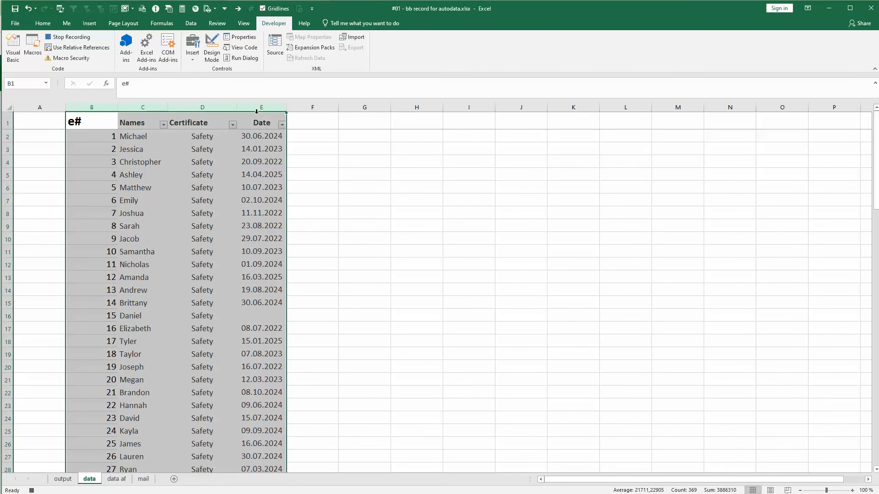
key(ctrl+c)
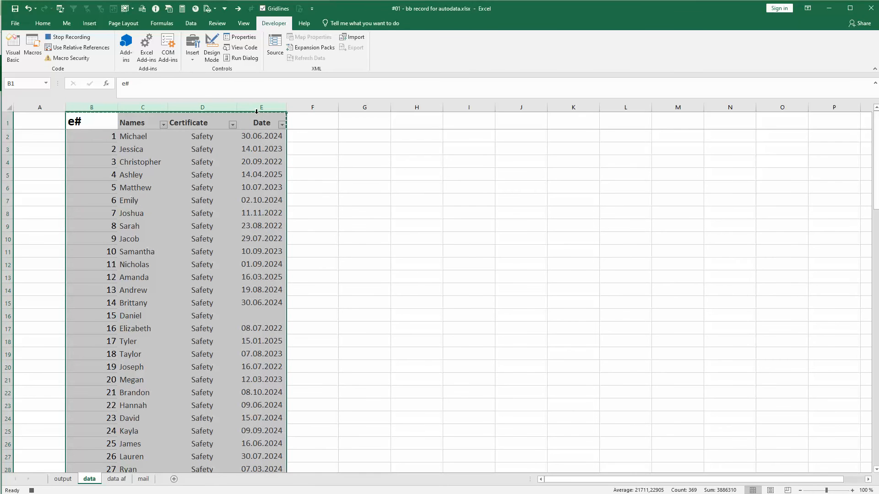
click(115, 480)
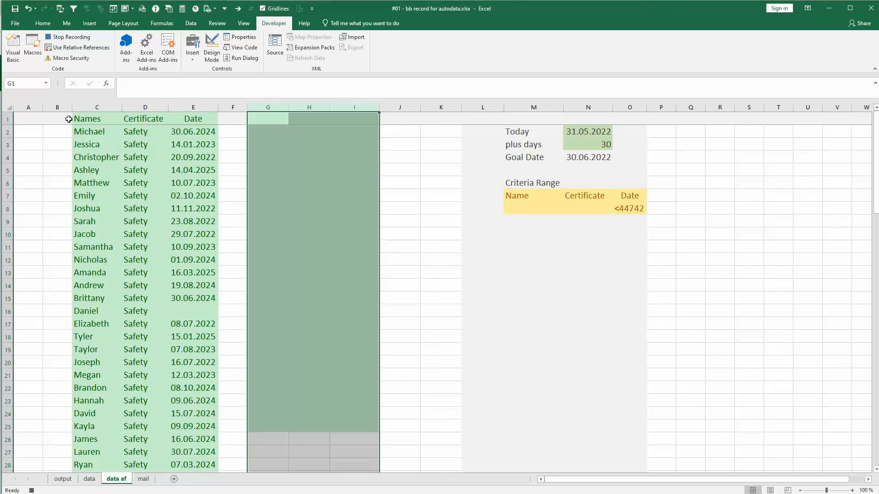
click(59, 117)
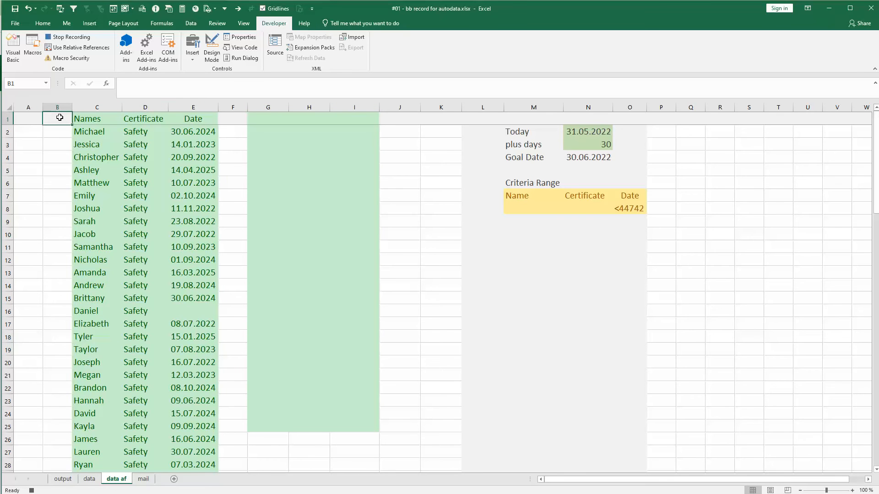
key(ctrl+v)
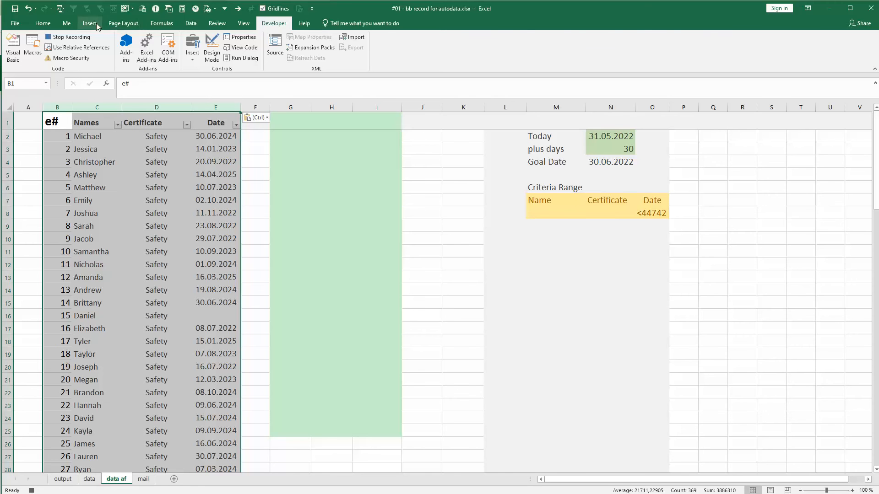
Run an Advanced Filter on columns C:E with criteria range M7:O8, copying the results to another location at G1
click(190, 26)
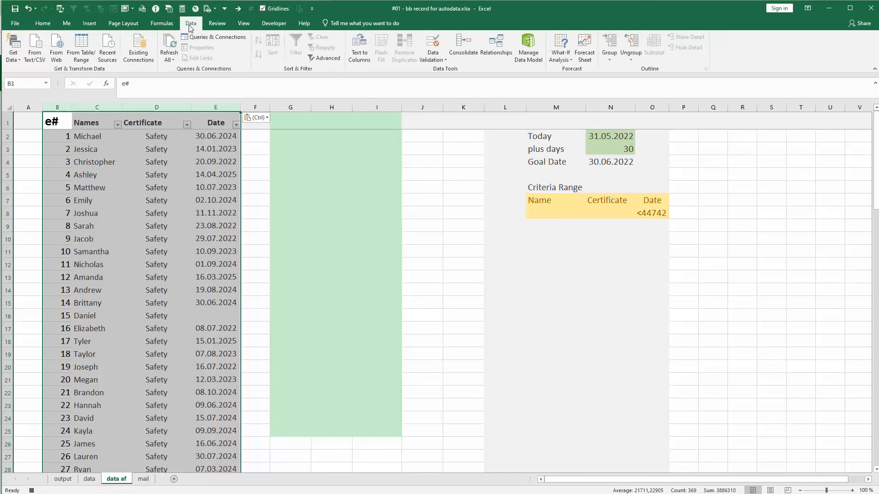
click(333, 55)
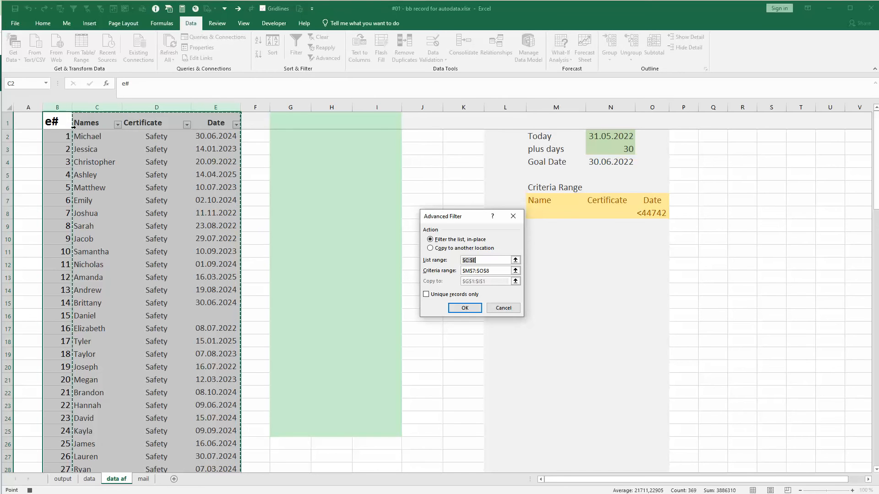
click(430, 248)
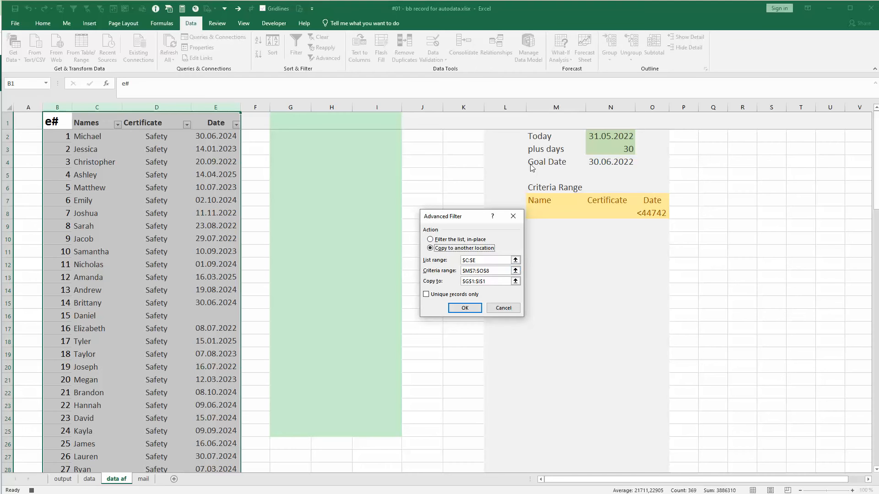
click(515, 281)
click(295, 120)
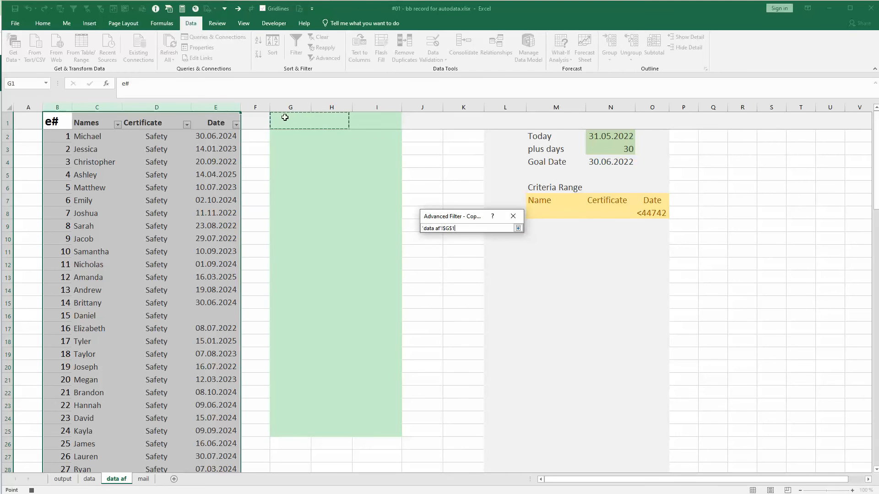
click(518, 228)
click(463, 308)
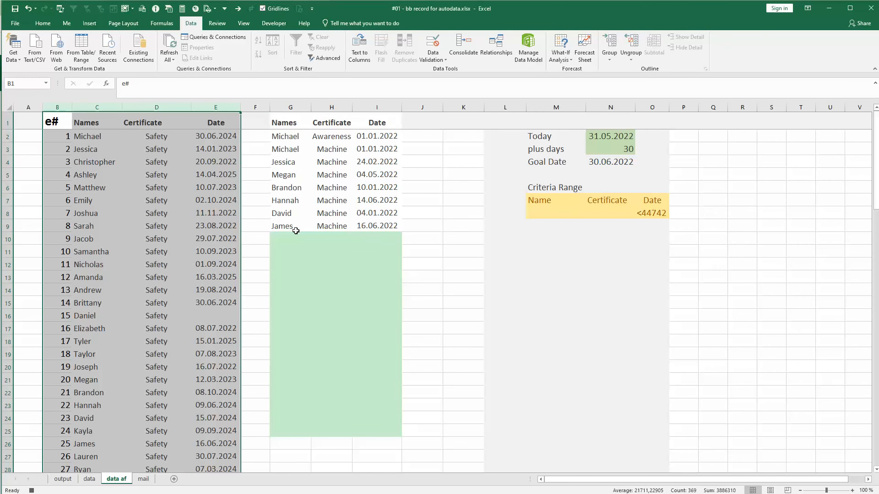
Copy the filtered columns G:I into the mail sheet at cell A1 and stop the macro recording
drag(292, 108, 376, 108)
key(ctrl+c)
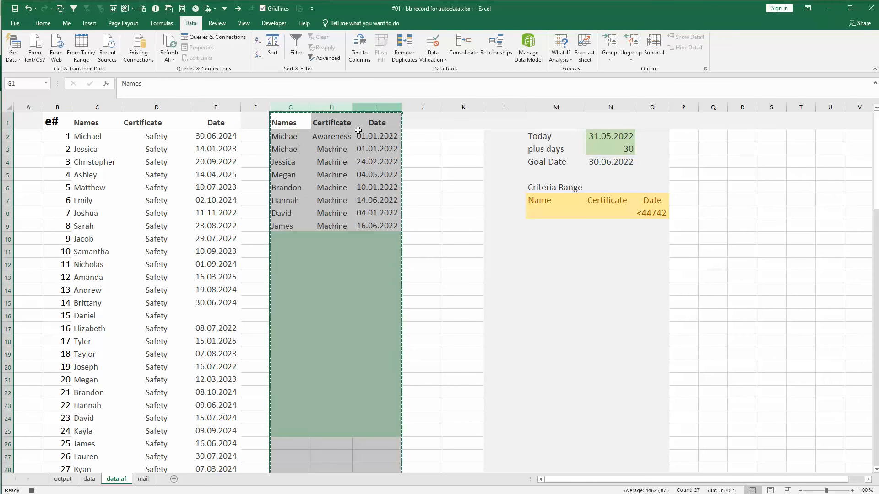
click(142, 479)
click(33, 124)
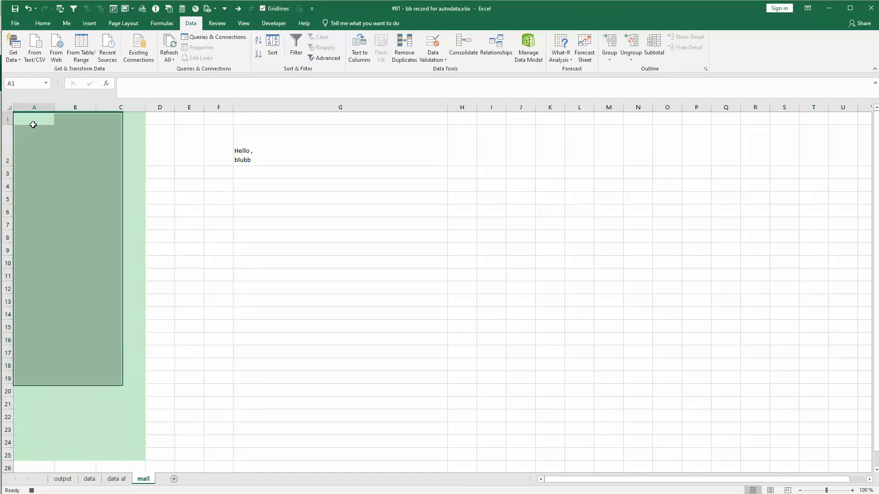
key(ctrl+v)
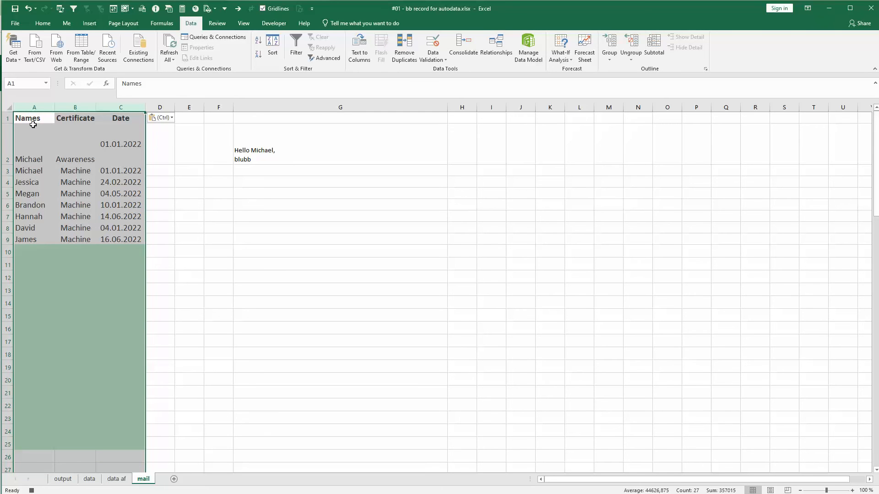
click(31, 490)
Open the recorded macro's code in Module1 of the workbook's project in the Visual Basic editor
key(alt+F11)
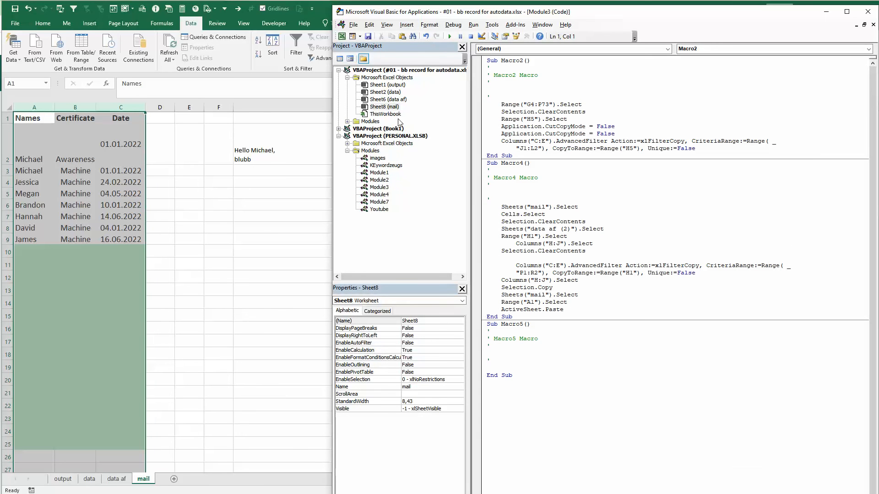
double_click(393, 116)
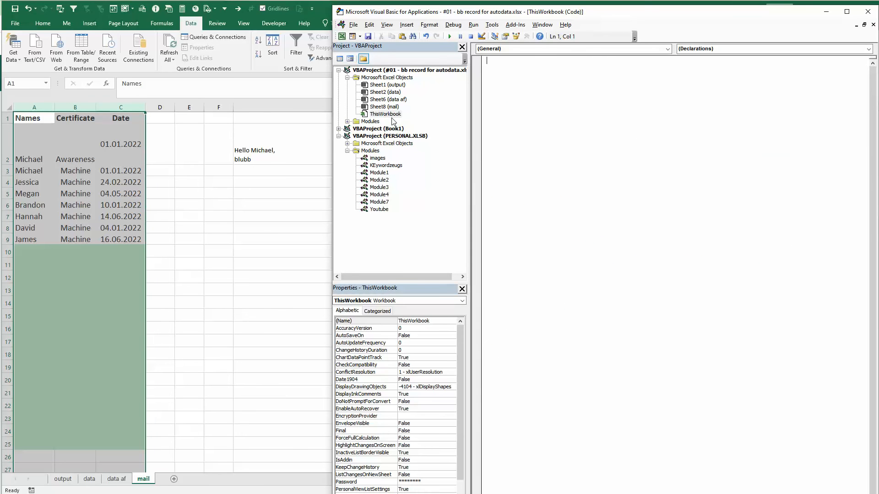
click(348, 121)
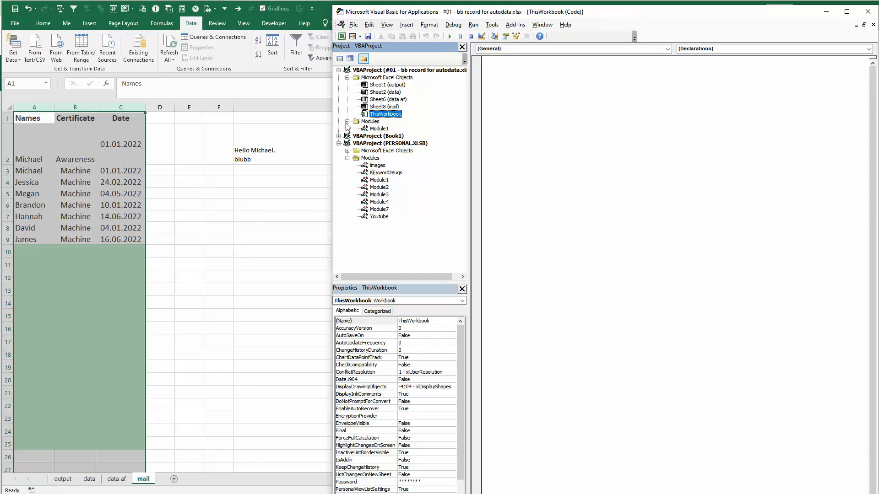
double_click(378, 128)
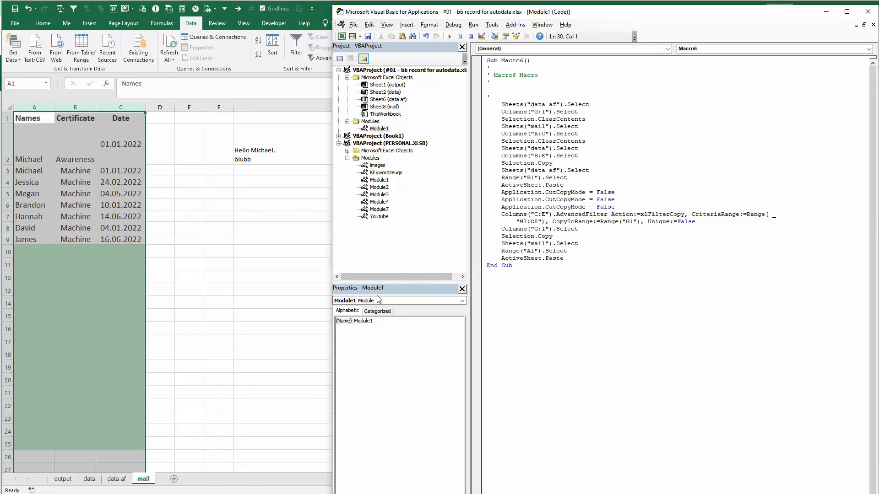
click(379, 320)
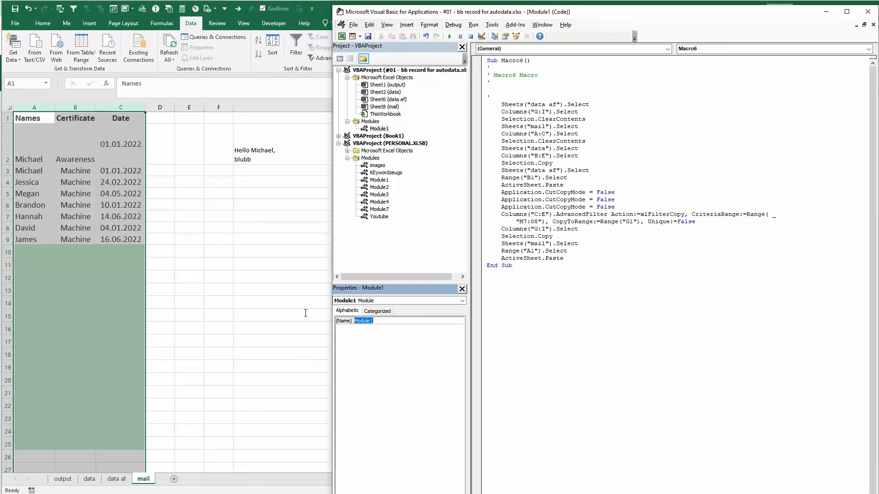
click(580, 112)
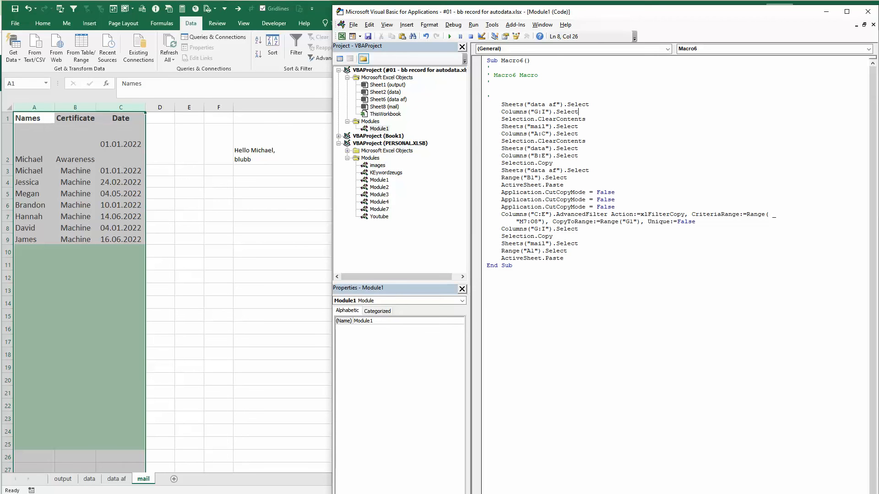
Compare the recorded Macro6 code lines with the data af sheet and its columns G:I
double_click(121, 480)
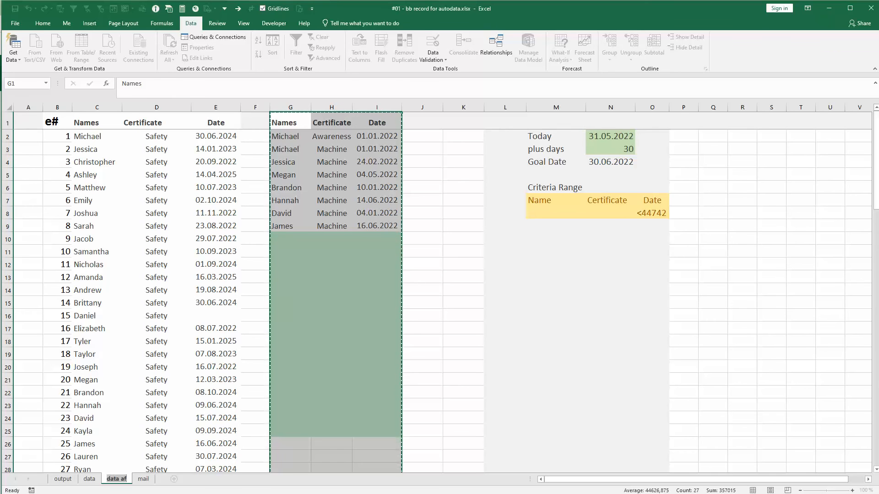
key(alt+Tab)
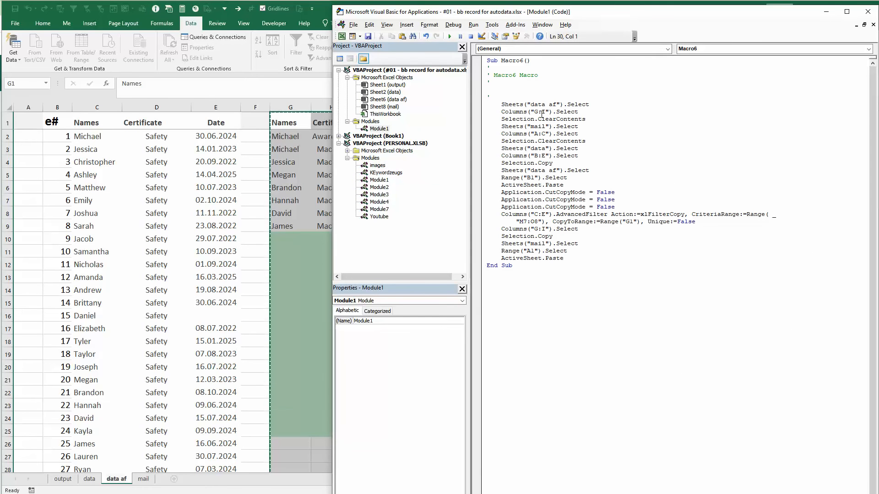
drag(564, 258, 483, 92)
click(529, 115)
Starting from the output sheet, step through Macro6 until the line that selects the data af sheet has run
click(87, 459)
click(63, 479)
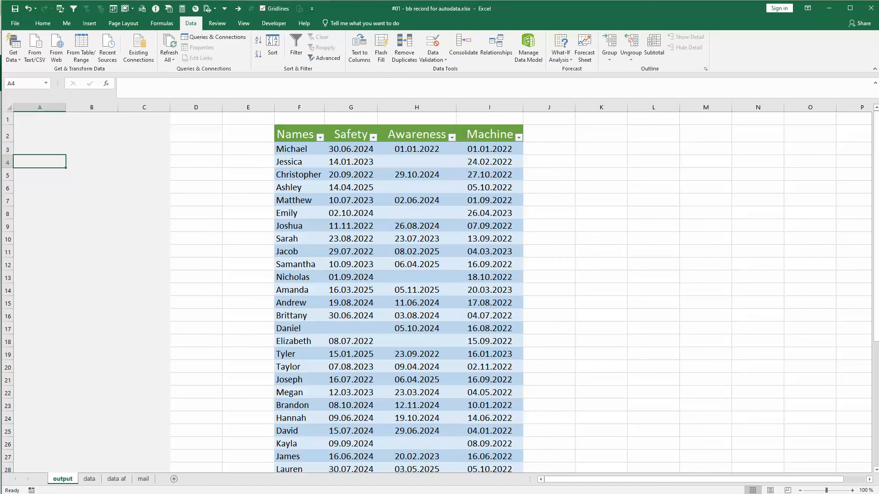
key(alt+F11)
click(554, 74)
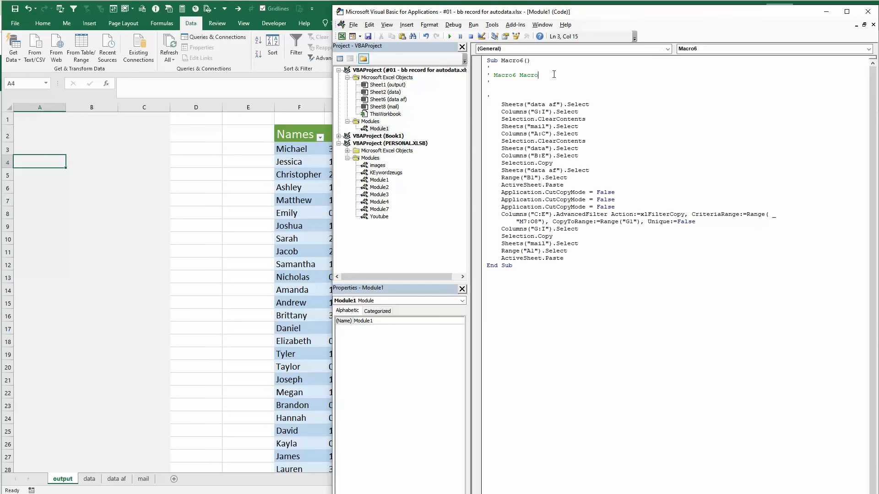
click(473, 25)
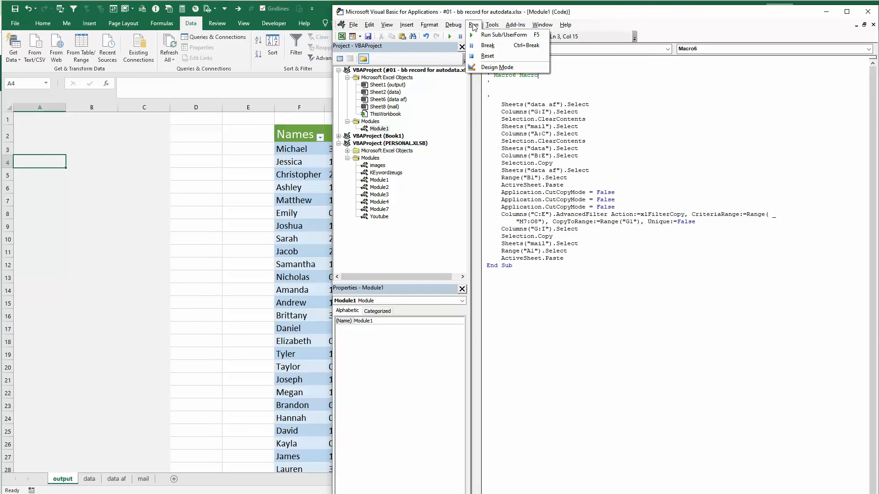
mouse_move(515, 24)
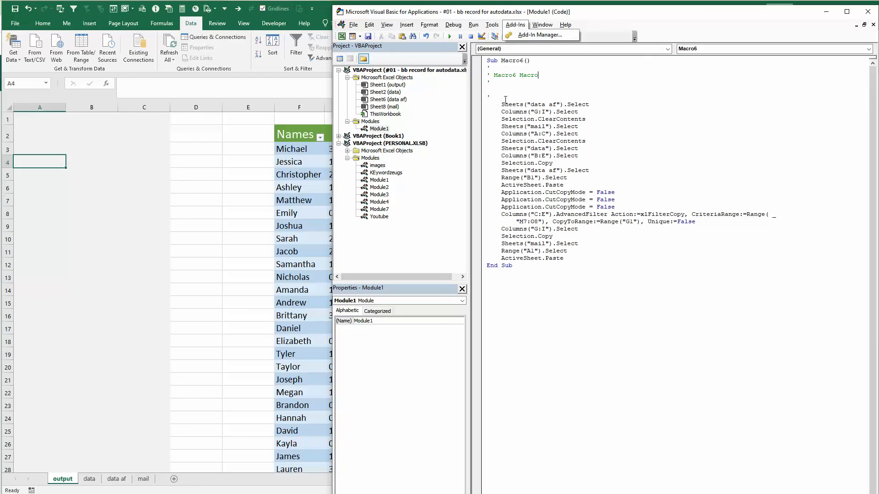
click(526, 89)
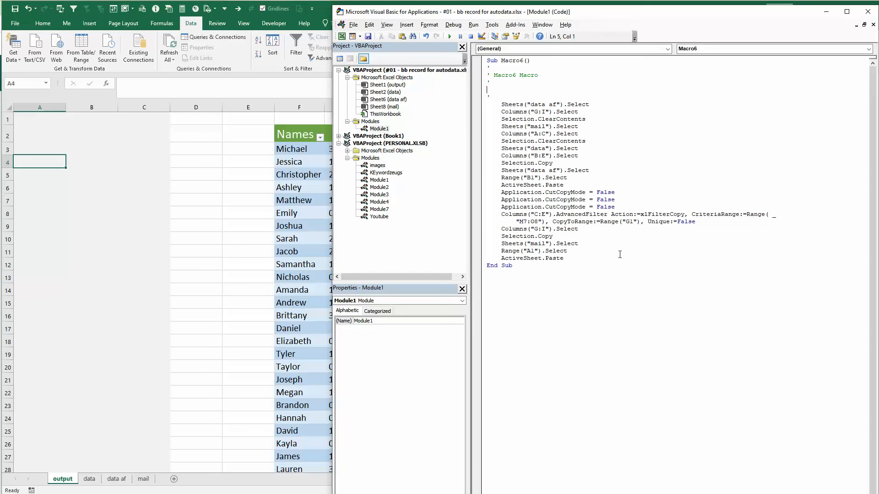
key(F8)
key(F8)
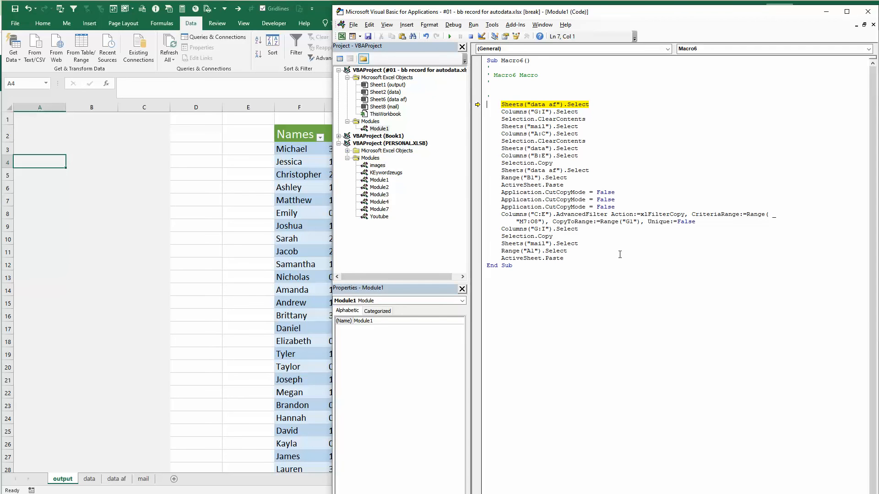
key(F8)
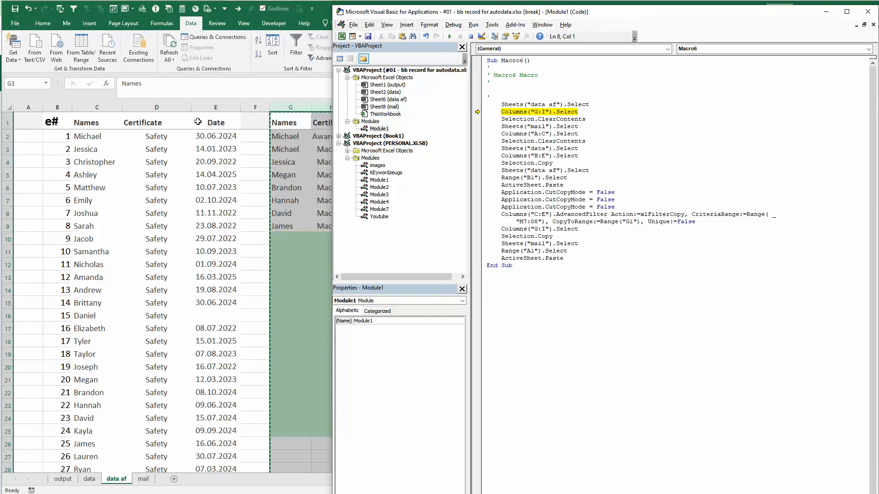
Narrow the Visual Basic editor window to uncover columns G:I, and select cell B5 on the data af sheet before returning to the paused macro
drag(330, 209, 483, 209)
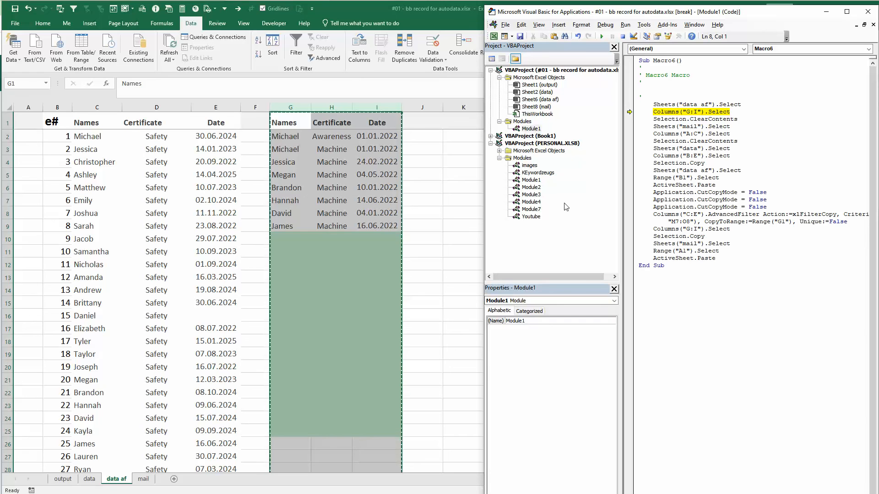
click(70, 180)
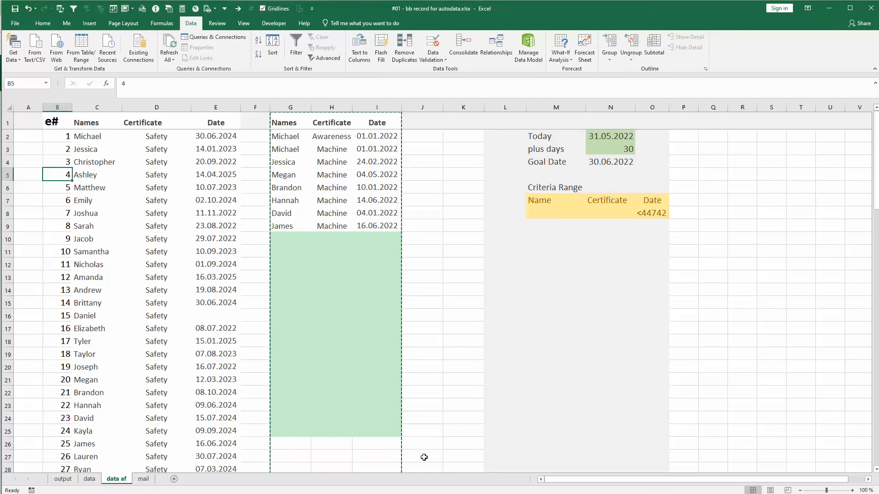
key(alt+F11)
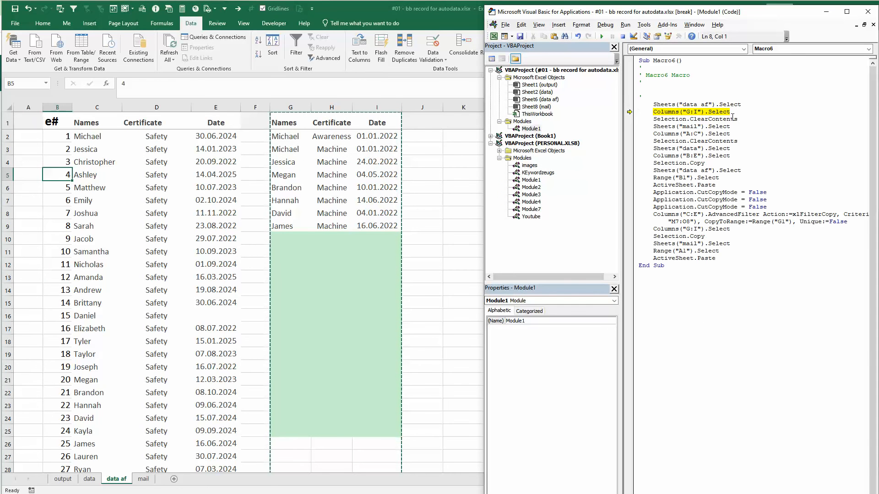
Step through Macro6 until it has cleared columns G:I on the data af sheet and columns A:C on the mail sheet
key(F8)
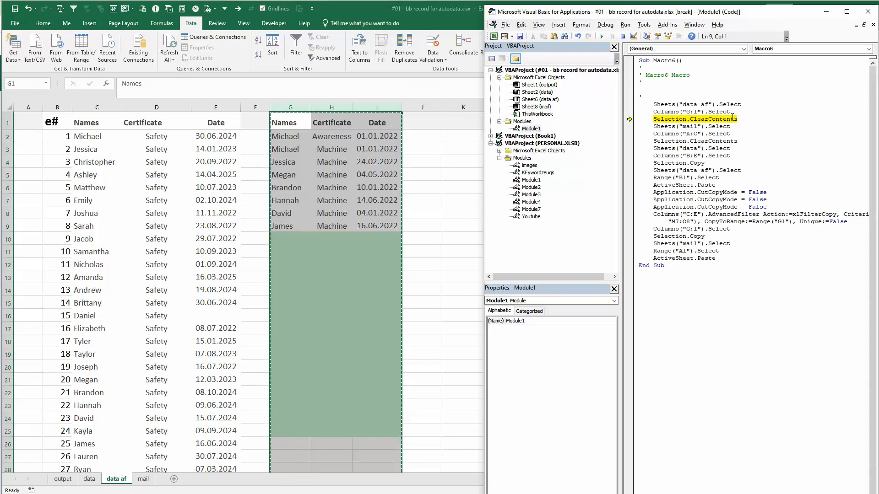
key(F8)
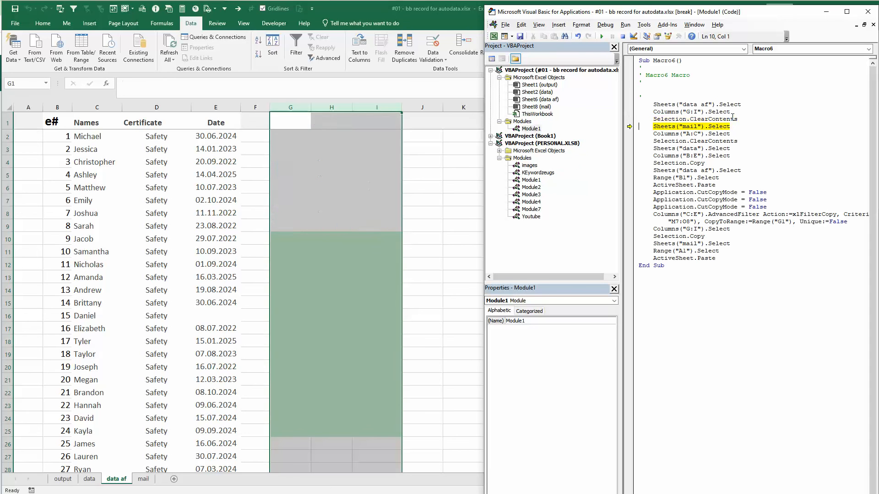
key(F8)
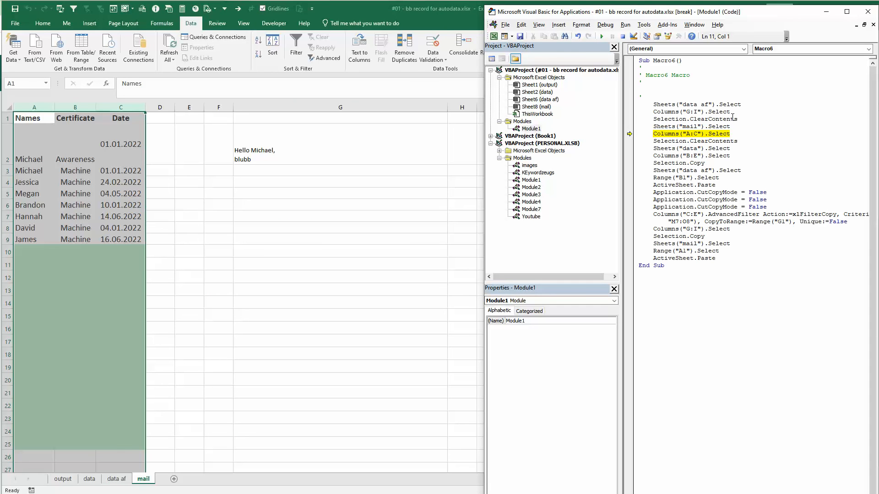
key(F8)
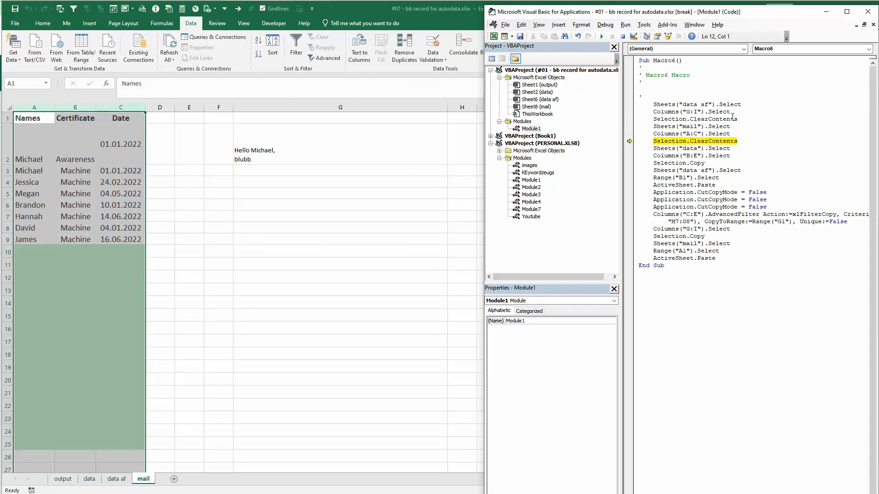
key(F8)
key(F8)
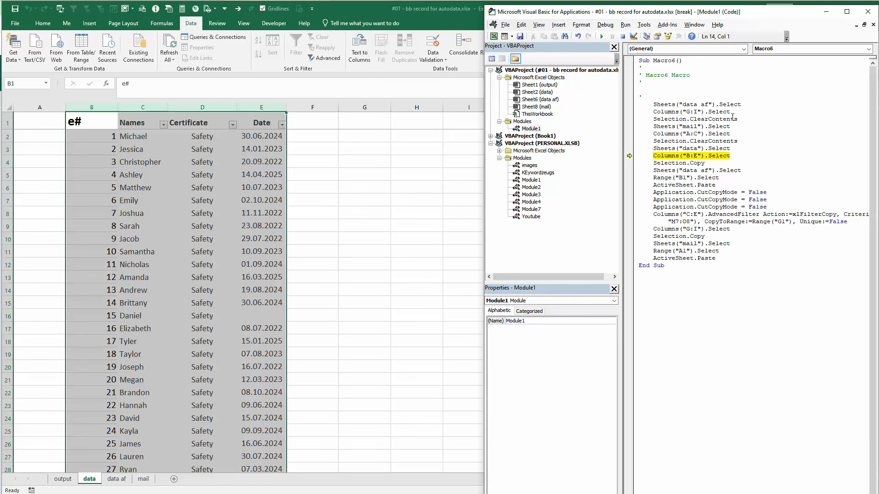
Step on until columns B:E of the data sheet are copied and pasted at B1 of data af, selecting cell H12 before the B:E line runs
click(402, 259)
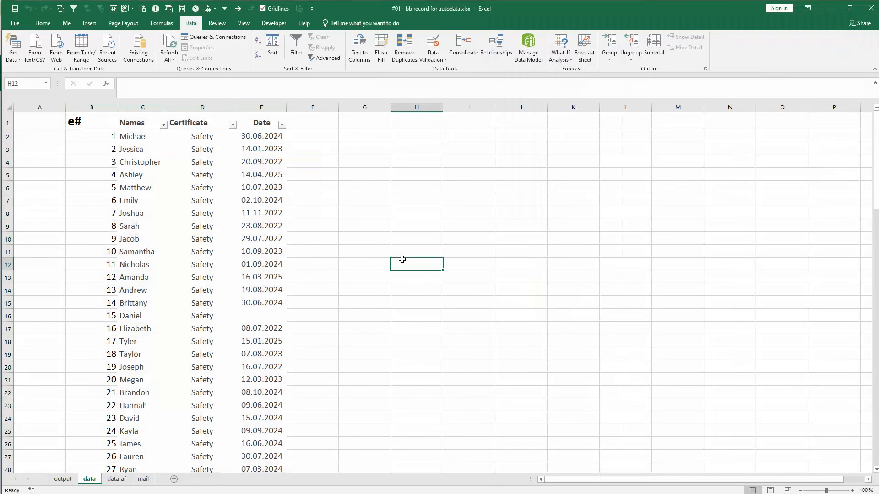
key(alt+Tab)
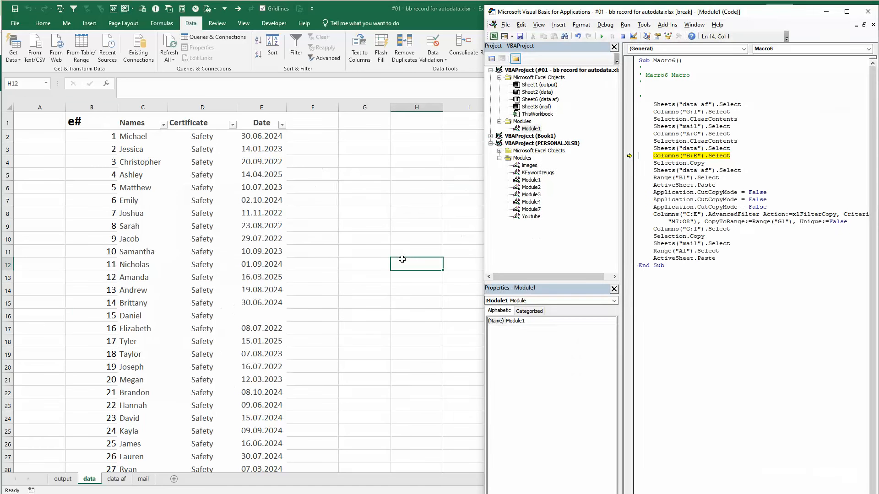
key(F8)
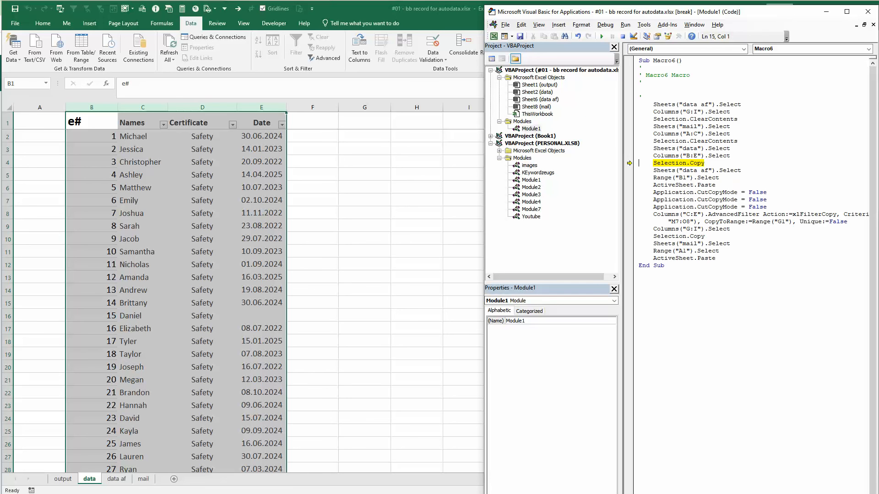
key(F8)
key(F8)
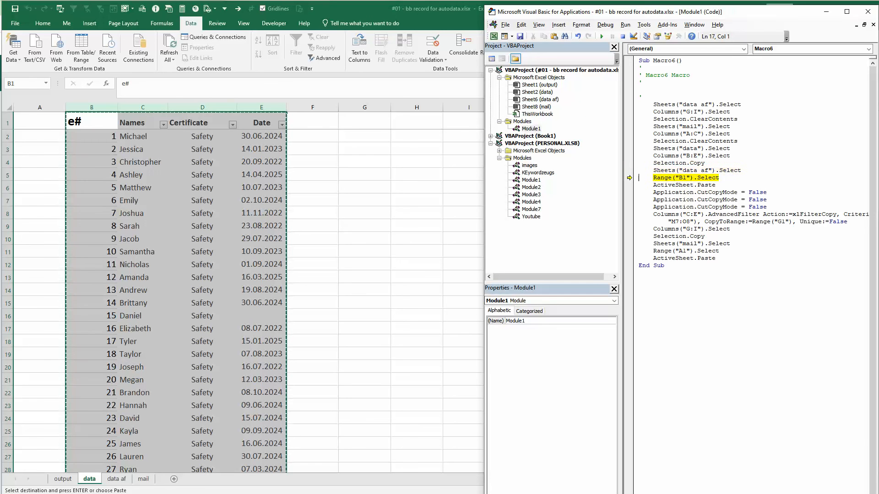
key(F8)
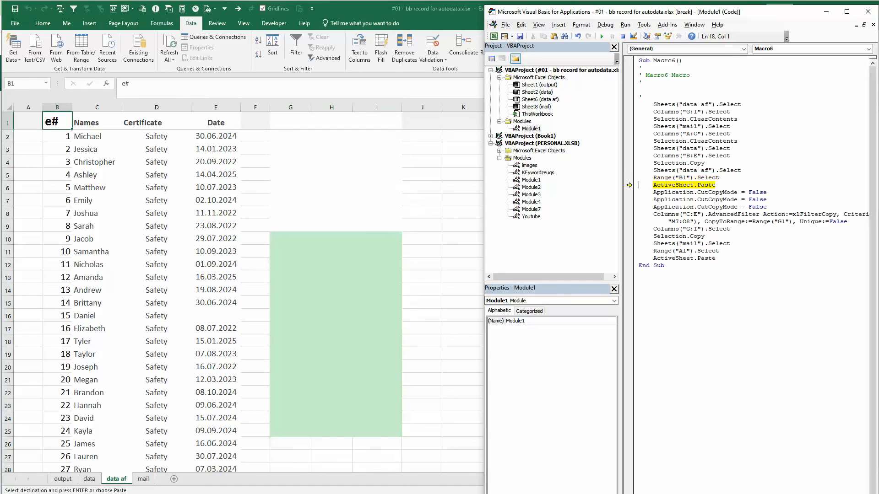
Step through the three CutCopyMode lines and the AdvancedFilter line that extracts the matching records to G1 on data af
key(F8)
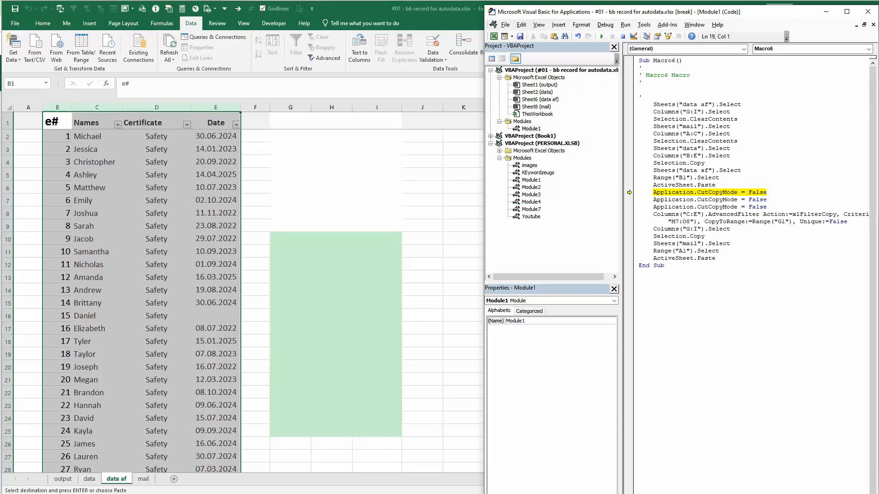
key(F8)
key(F8)
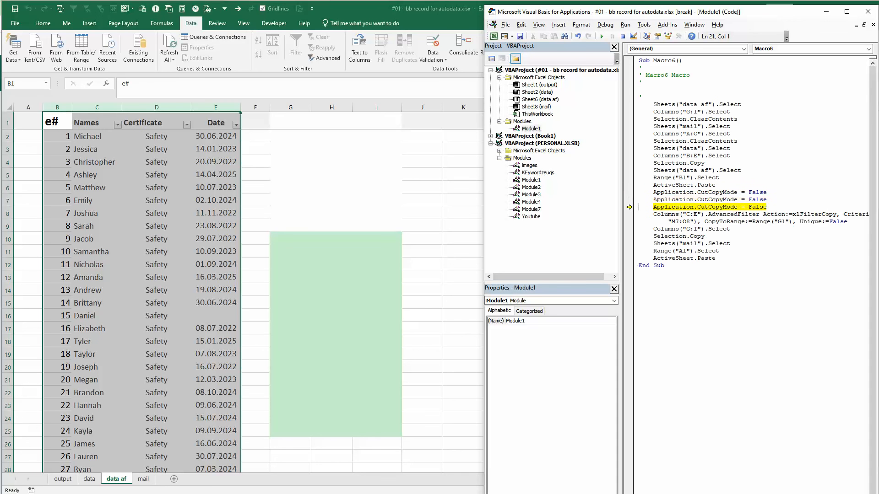
key(F8)
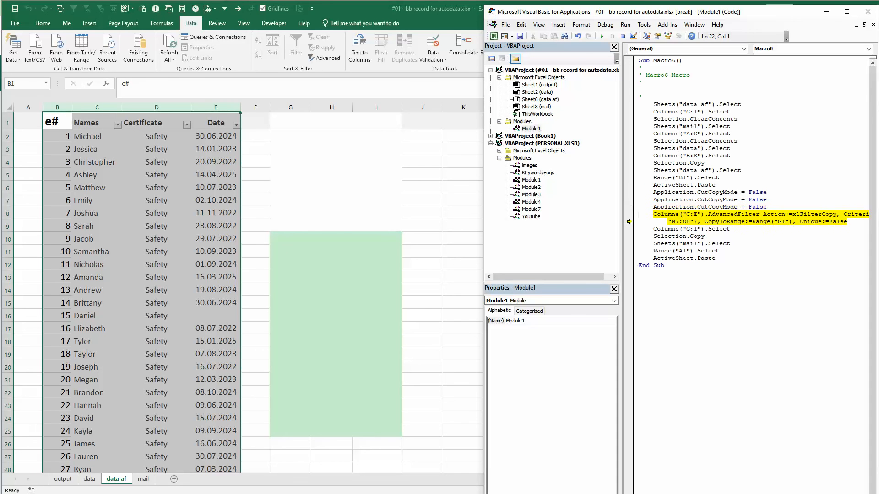
key(F8)
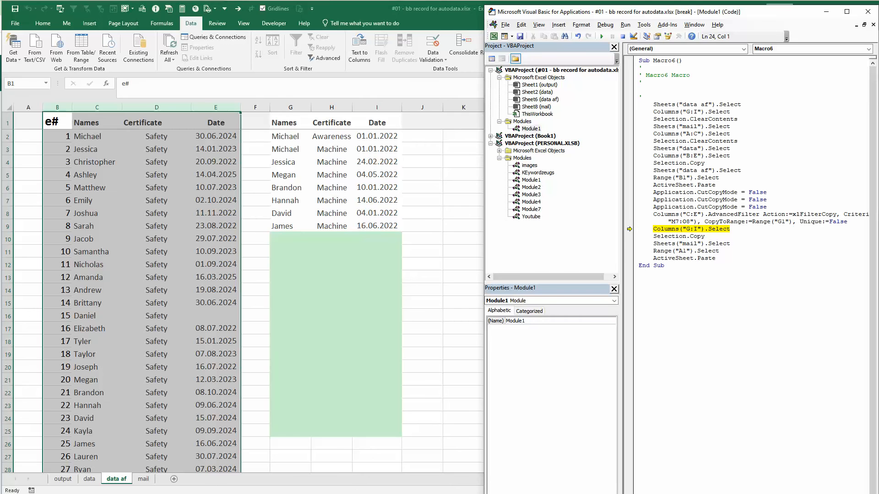
Step through the remaining lines up to End Sub, so columns G:I are copied and pasted at A1 of the mail sheet
key(F8)
key(F8)
key(F8)
key(F8)
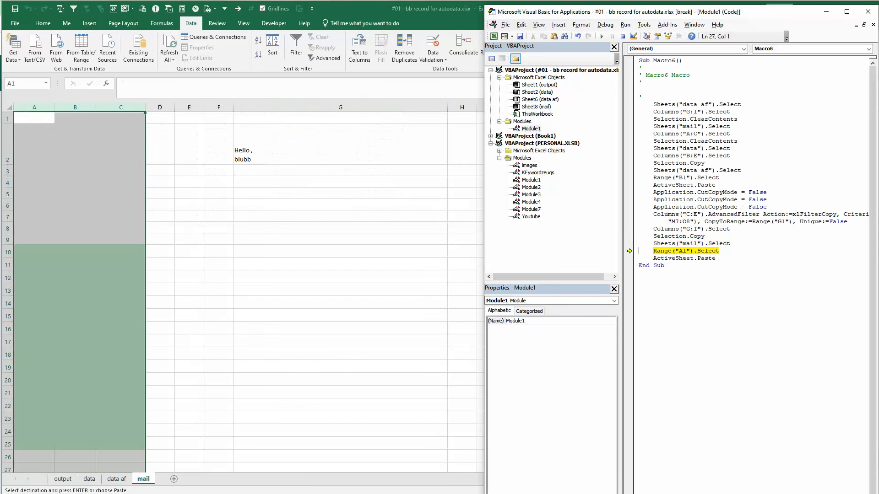
key(F8)
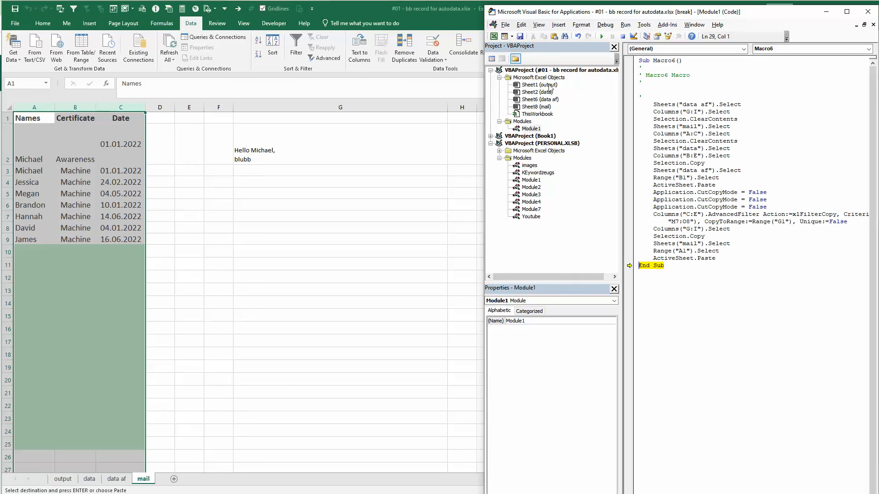
Rename the macro from Macro6 to DoAdvanceFilter in its Sub line, accept the project reset, and close the Visual Basic editor
click(662, 60)
double_click(662, 61)
text(DoAu)
key(BackSpace)
text(dvanceFilter)
click(725, 280)
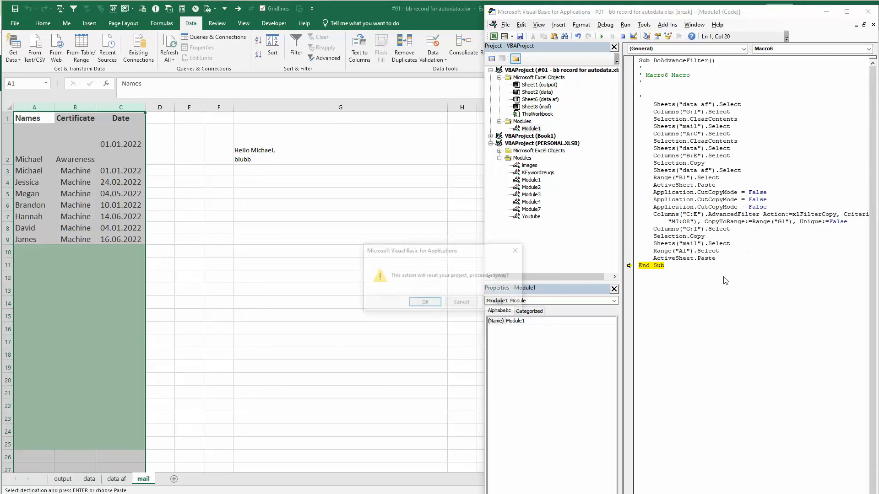
click(424, 303)
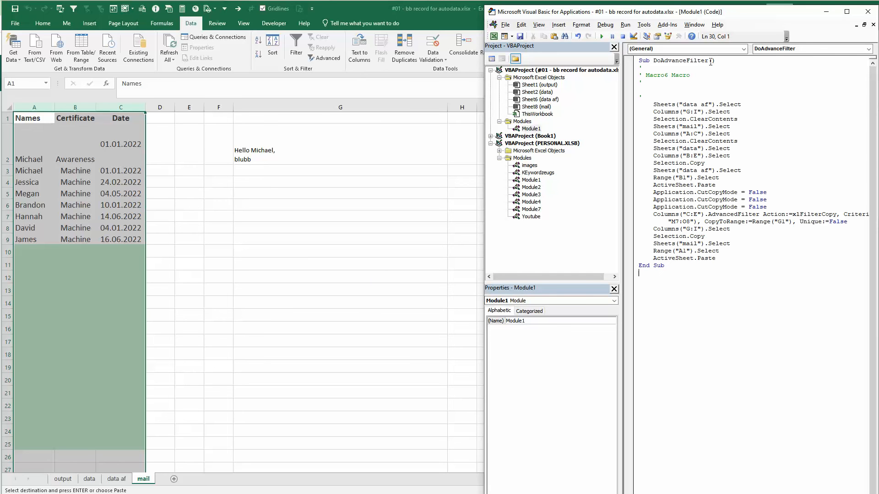
click(867, 12)
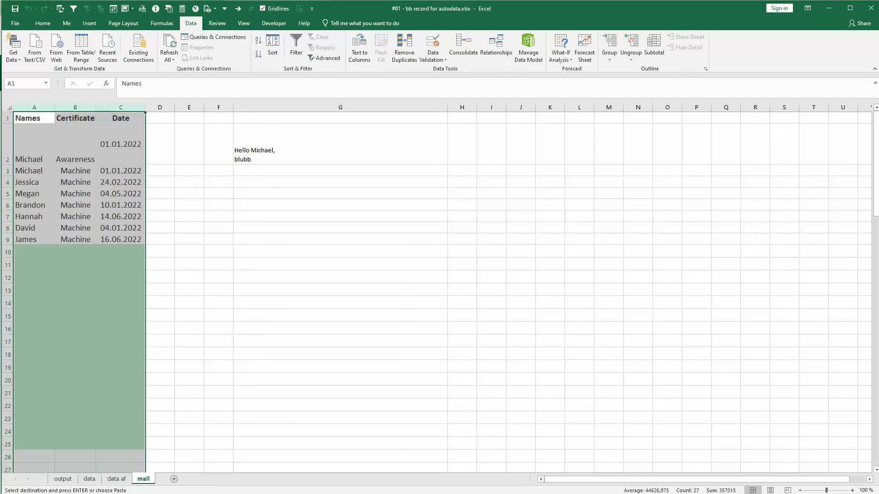
Insert the database icon from the Analytics category on the data af sheet and place it below the criteria range
click(120, 485)
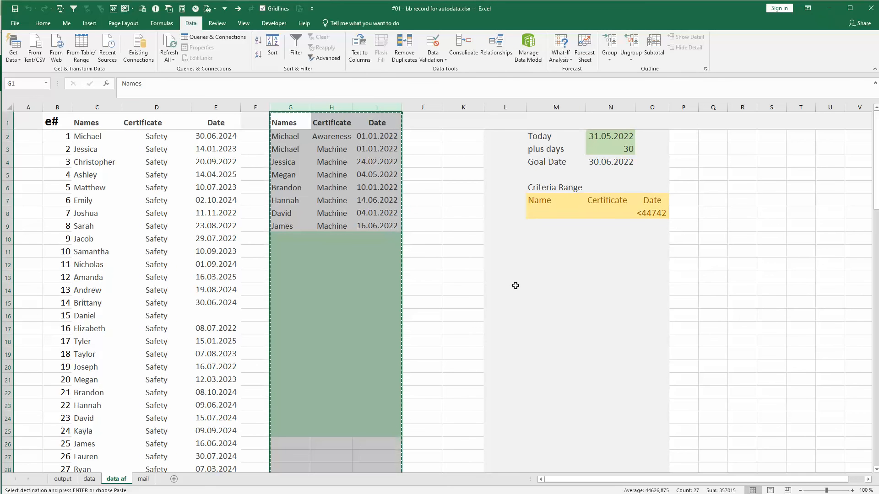
click(510, 238)
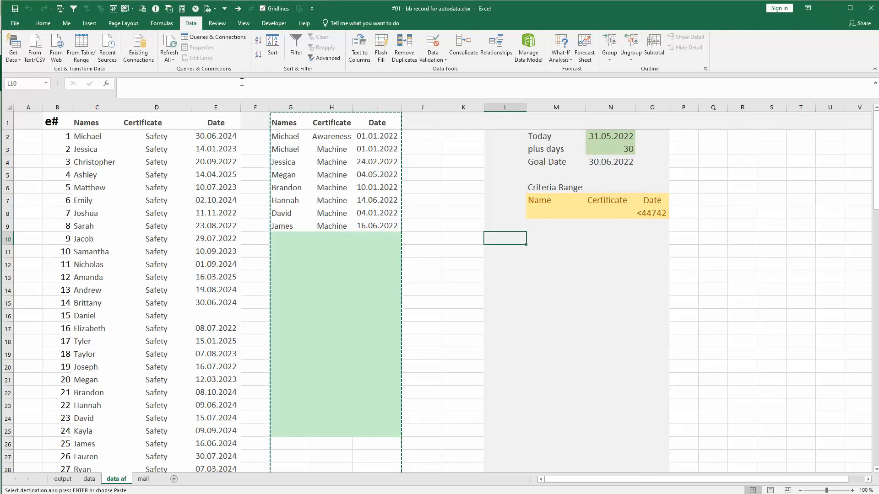
click(85, 26)
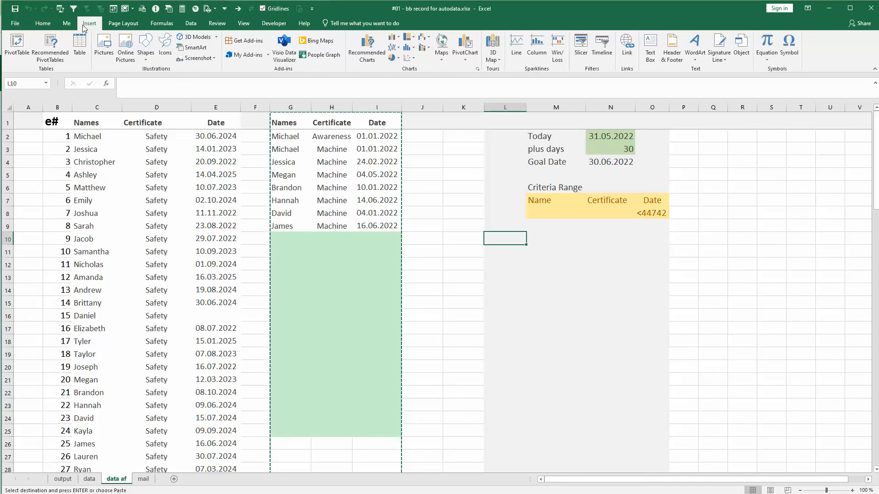
click(165, 47)
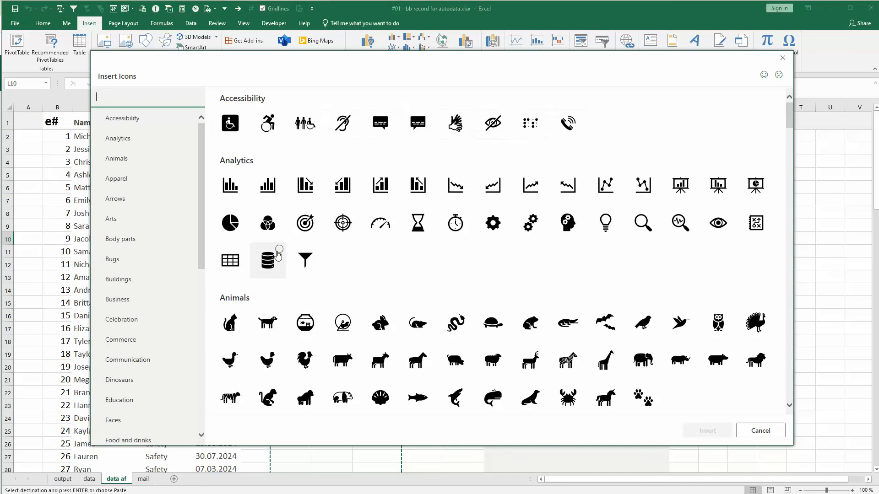
click(266, 253)
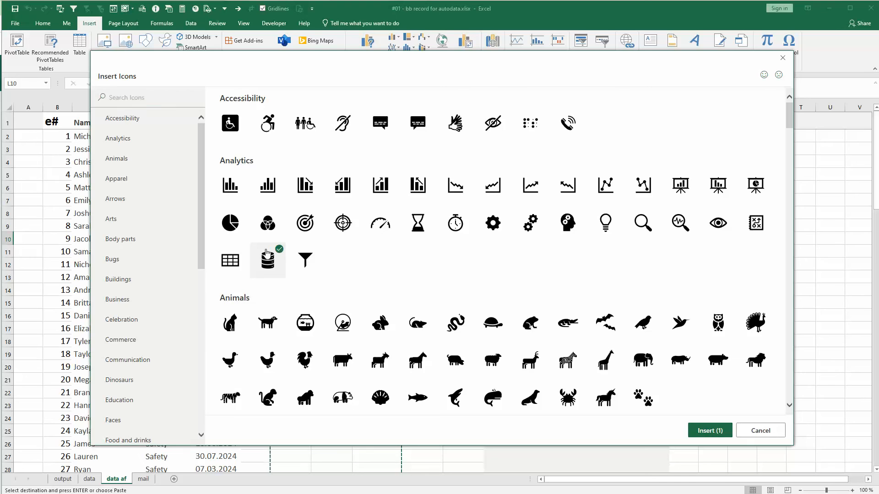
click(705, 430)
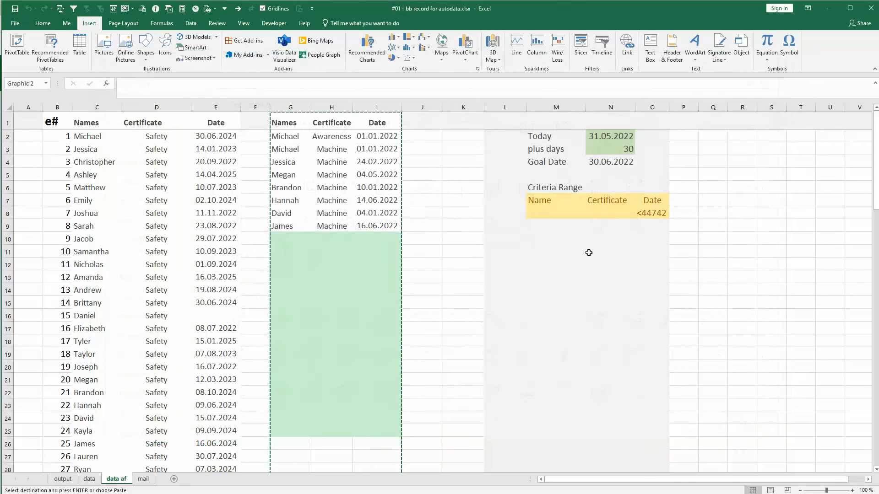
drag(512, 247, 571, 259)
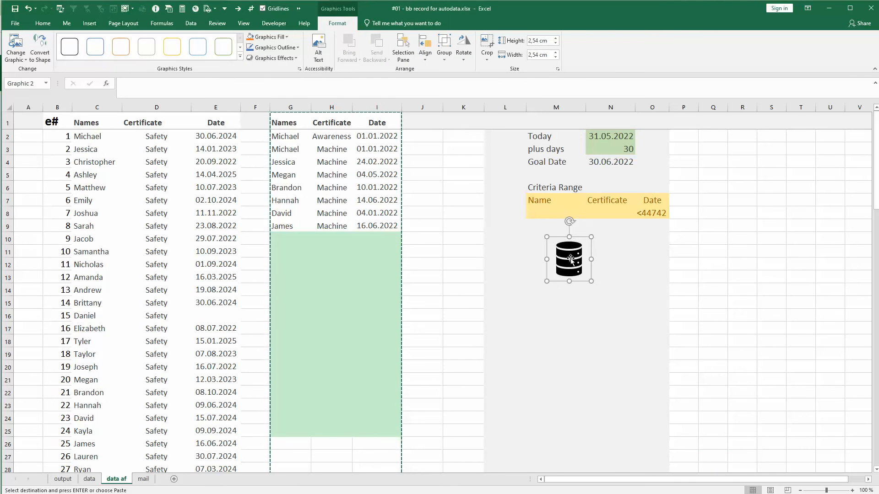
Assign the DoAdvanceFilter macro to the database icon and deselect the icon
right_click(570, 258)
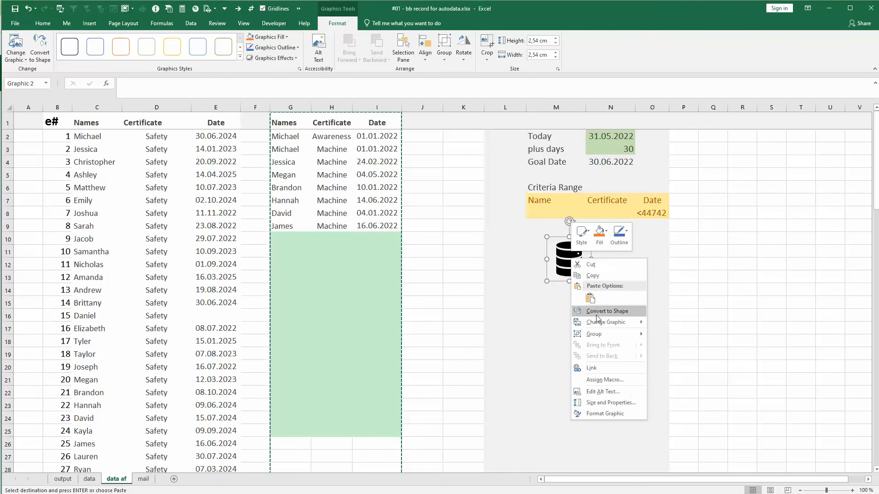
click(609, 379)
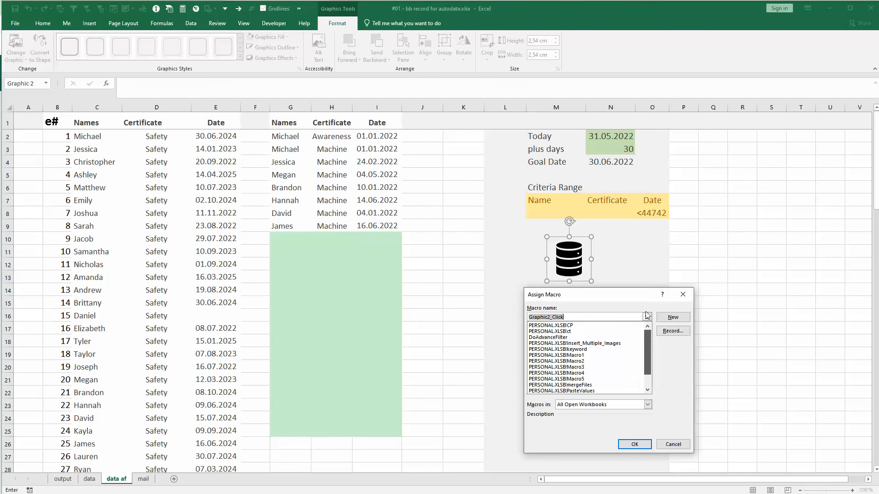
click(590, 403)
click(590, 403)
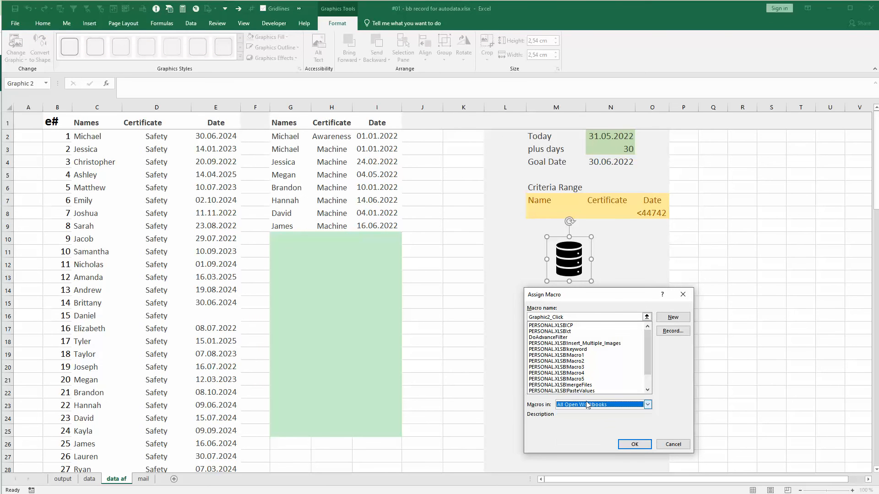
click(541, 338)
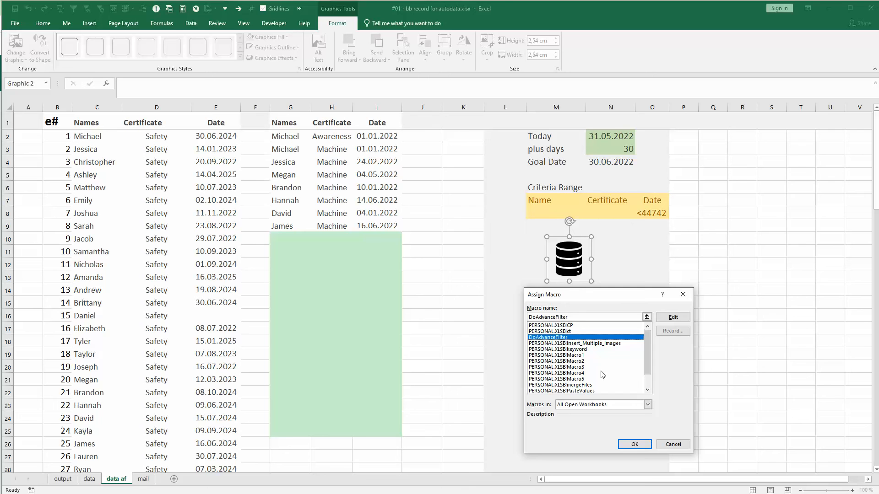
click(633, 443)
click(579, 350)
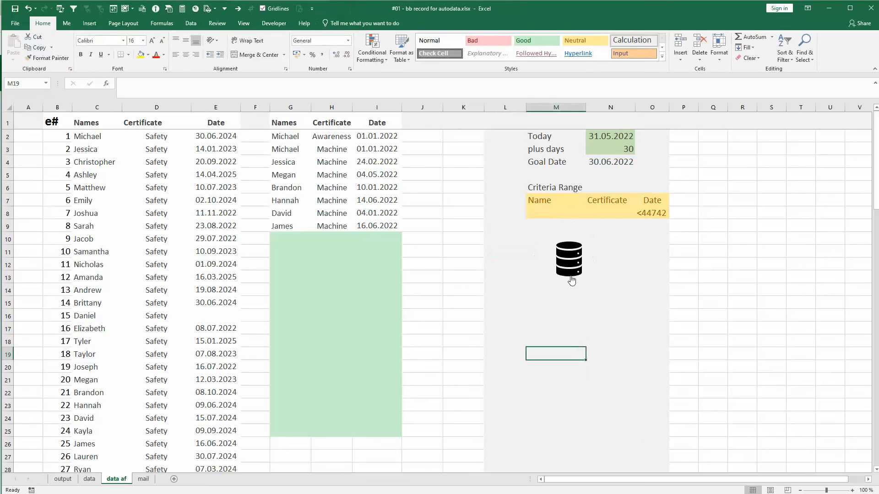
Run the macro from the database icon, check the extracted list on the mail sheet, and return to cell M15 on data af
click(568, 264)
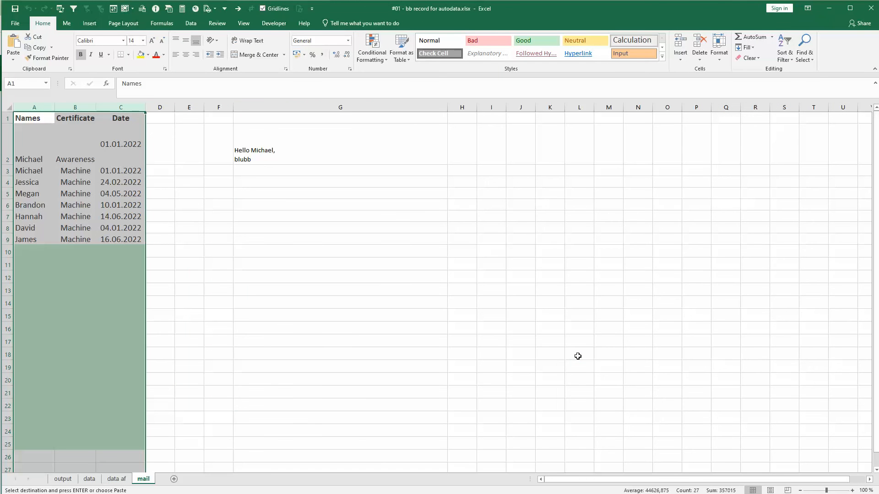
click(142, 353)
click(117, 479)
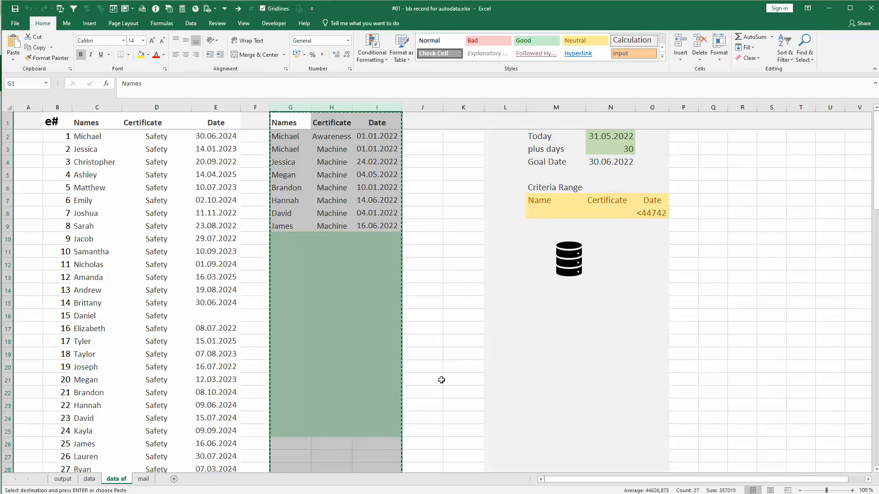
click(474, 338)
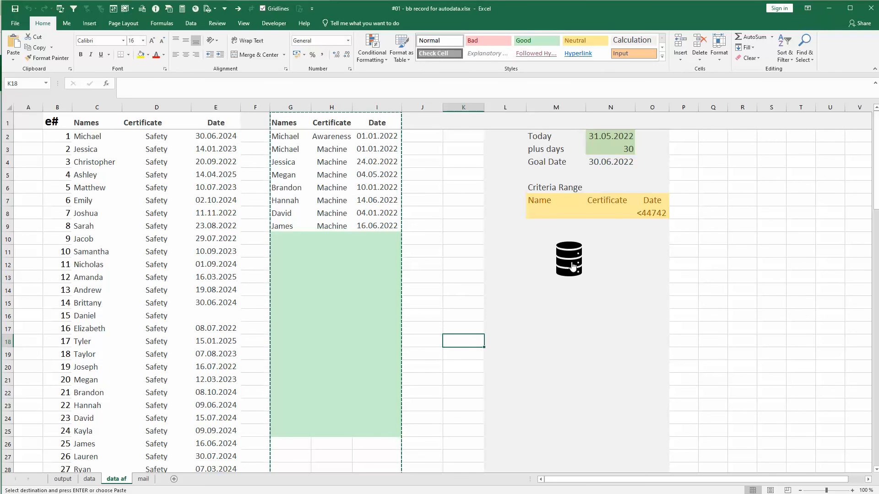
click(532, 303)
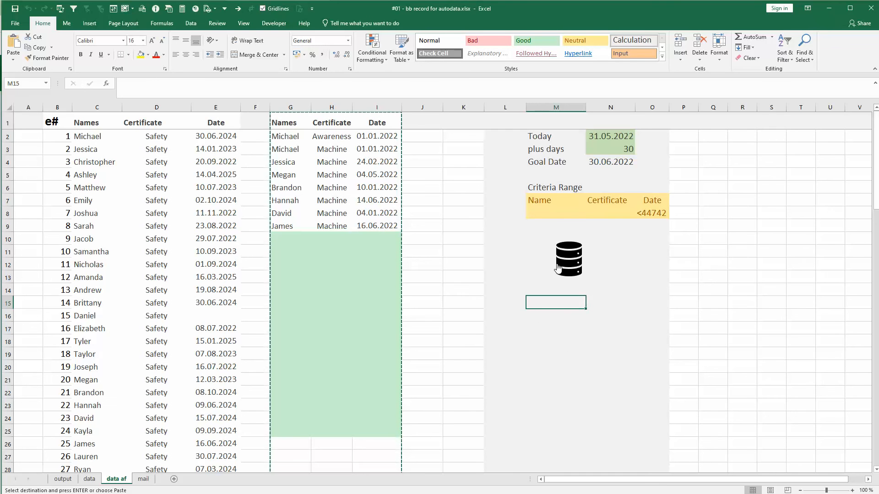
Revisit the Reddit question about emailing 30 days before a date, and look through the workbook's output, data, data af and mail sheets
key(Escape)
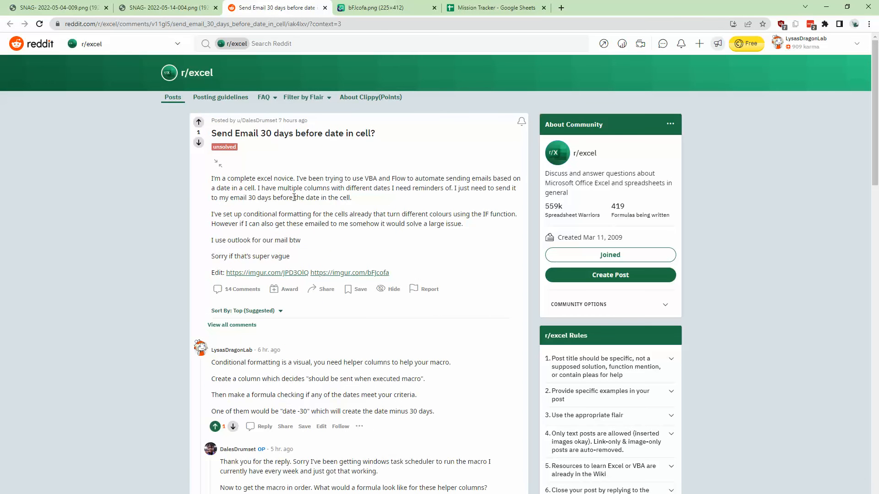
drag(293, 187, 299, 224)
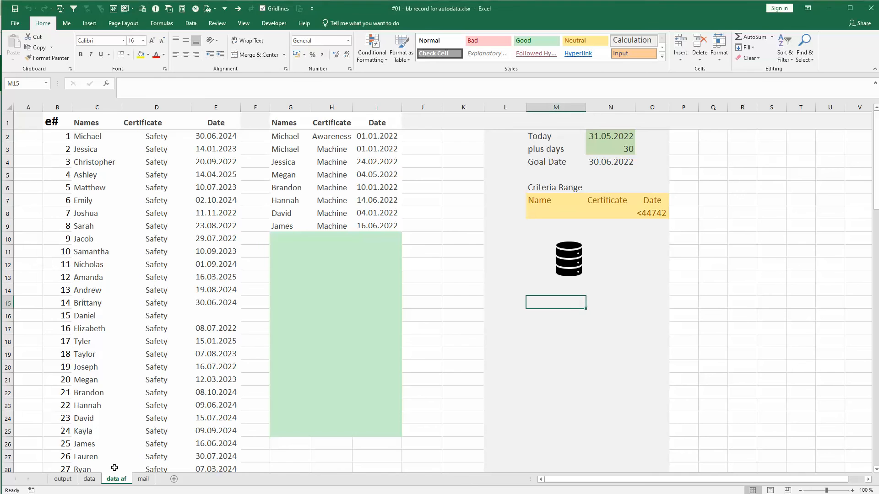
click(63, 479)
click(89, 479)
click(117, 479)
click(146, 483)
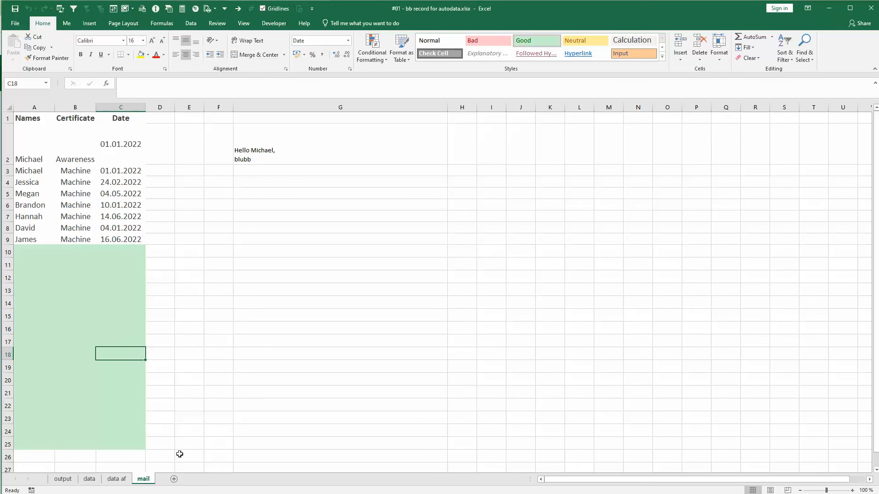
Move the mail sheet into a new workbook without creating a copy, and select cell G5 there
right_click(142, 480)
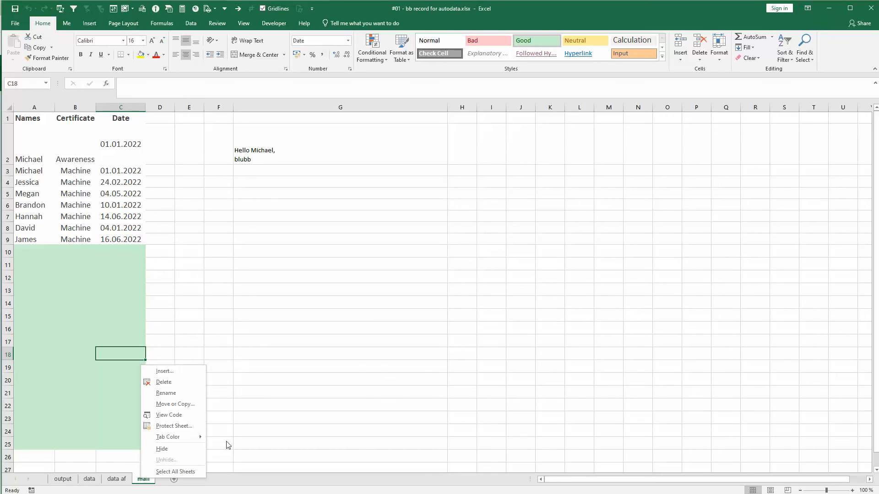
click(196, 405)
click(170, 370)
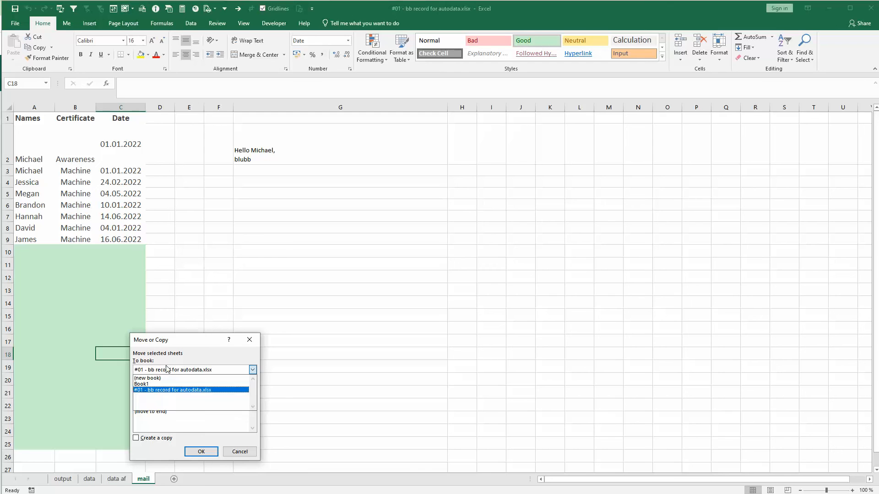
click(156, 381)
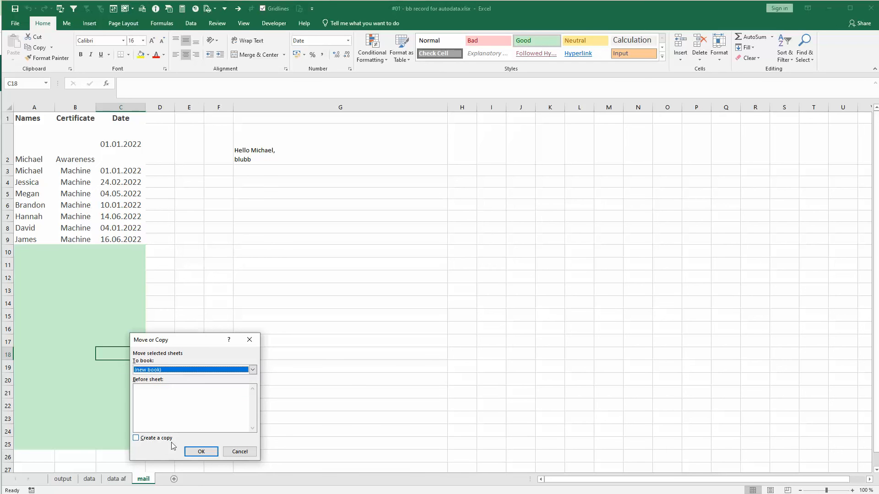
click(198, 451)
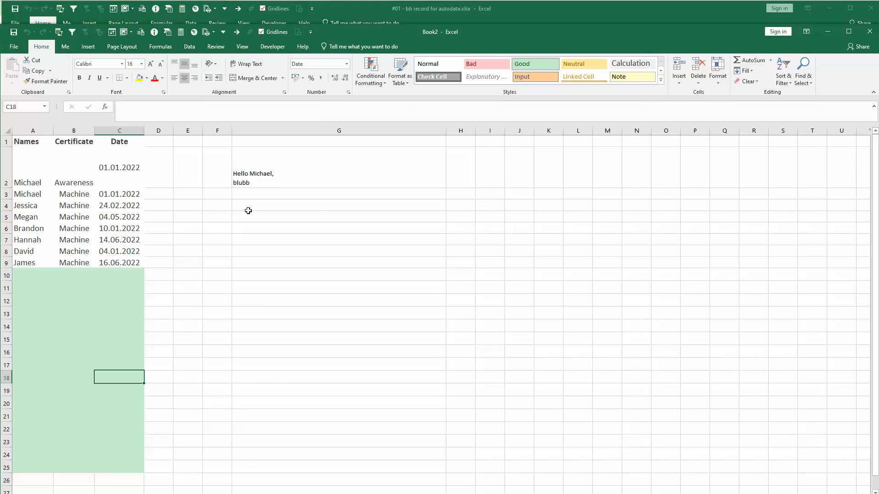
click(290, 217)
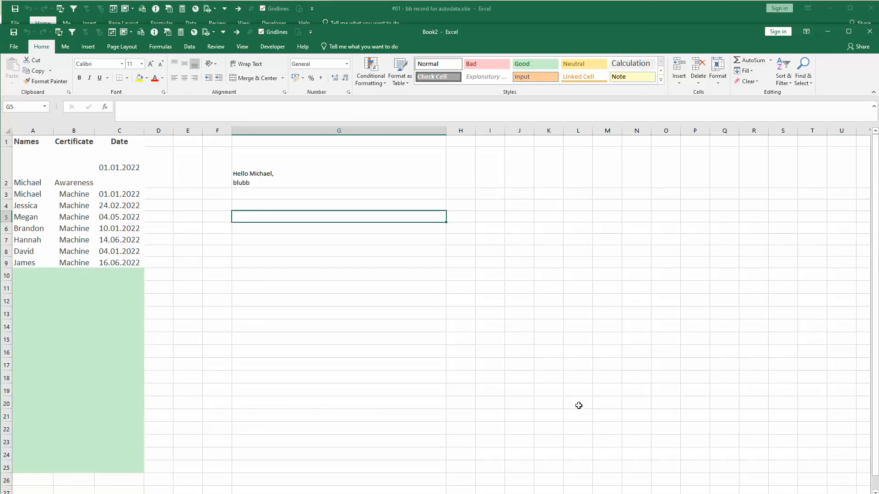
Open the Visual Basic editor from the new workbook and shift its window so the DoAdvanceFilter code is in full view
key(alt+F11)
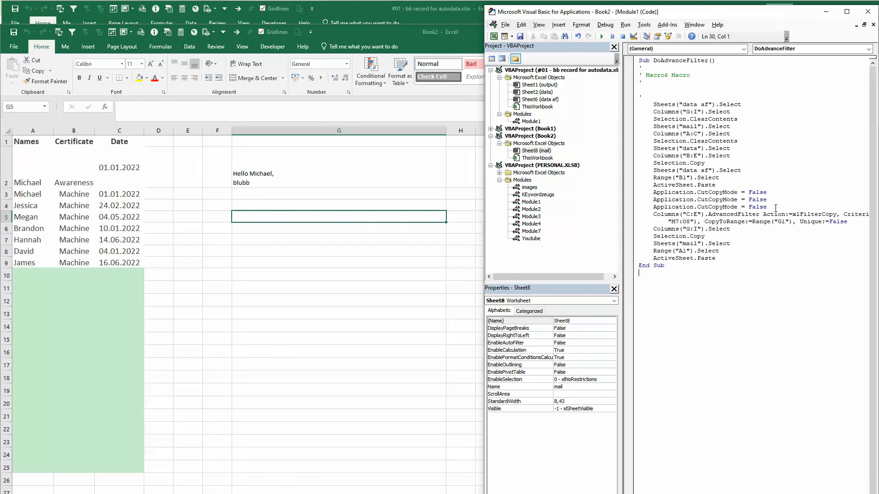
drag(671, 14, 614, 15)
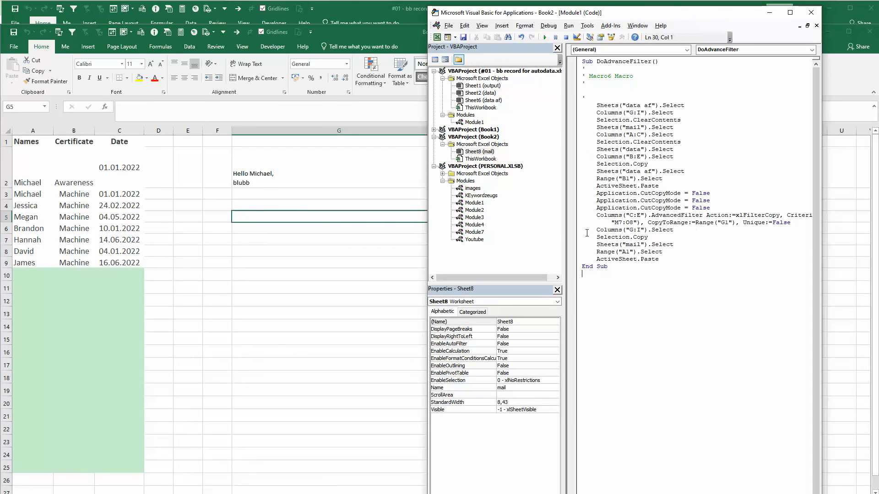